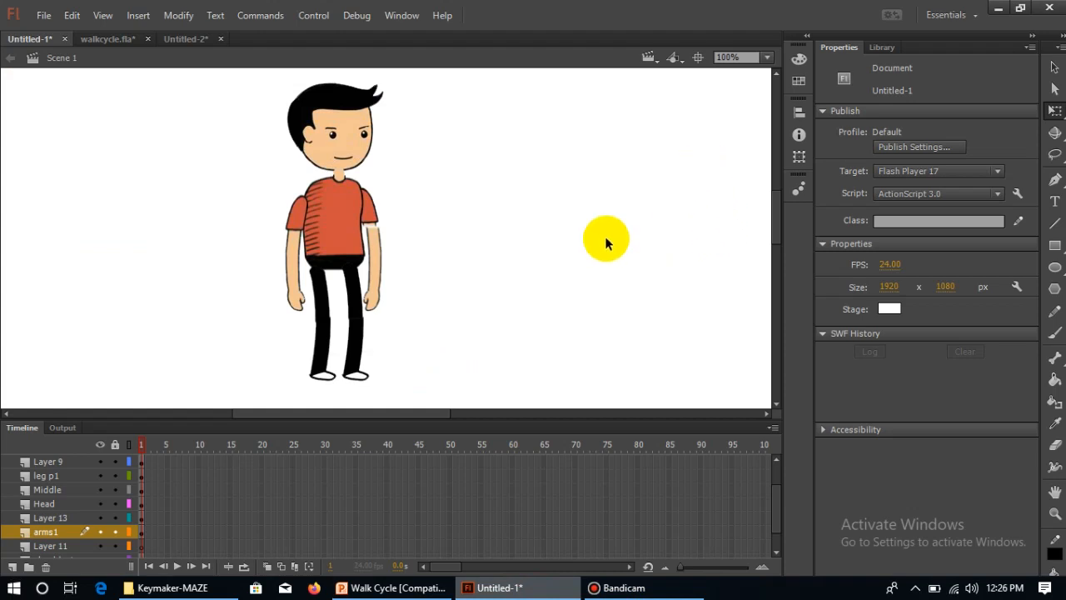
Select the back leg's thigh for Free Transform and move its transformation point to the hip joint
left_click(328, 322)
left_click(332, 304)
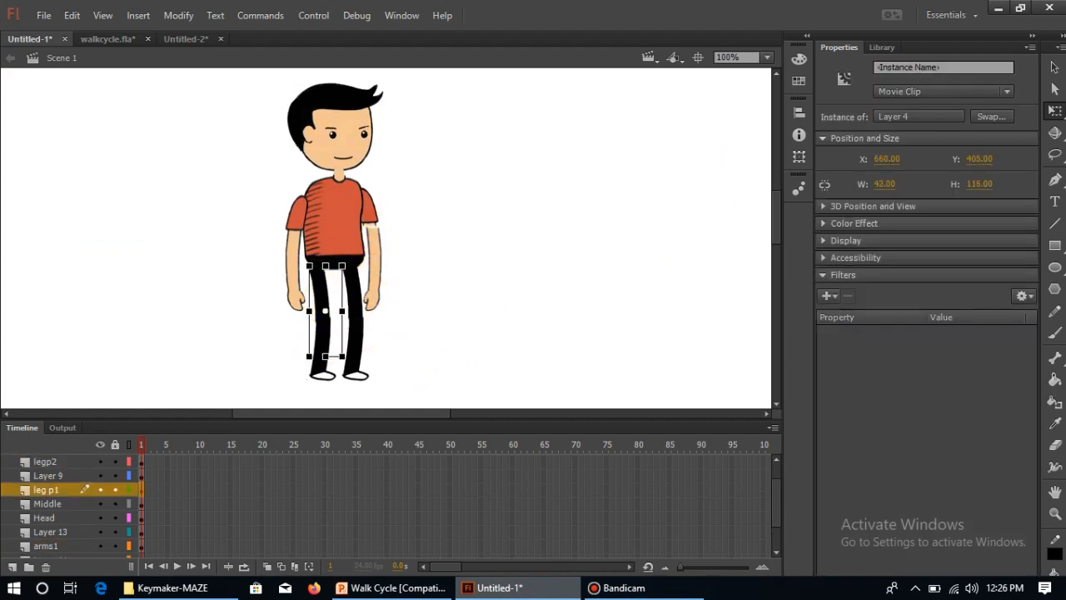
left_click(1055, 109)
left_click(325, 313)
mouse_move(352, 369)
left_mouse_down()
mouse_move(238, 341)
mouse_move(428, 349)
mouse_move(258, 341)
mouse_move(351, 353)
left_mouse_up()
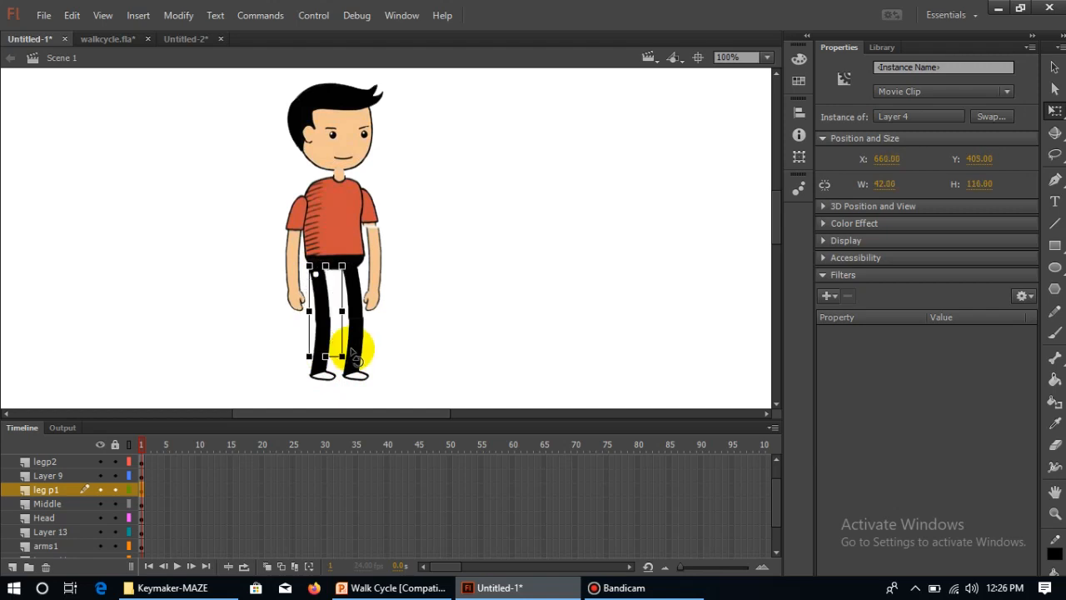
left_click_drag(317, 281, 322, 290)
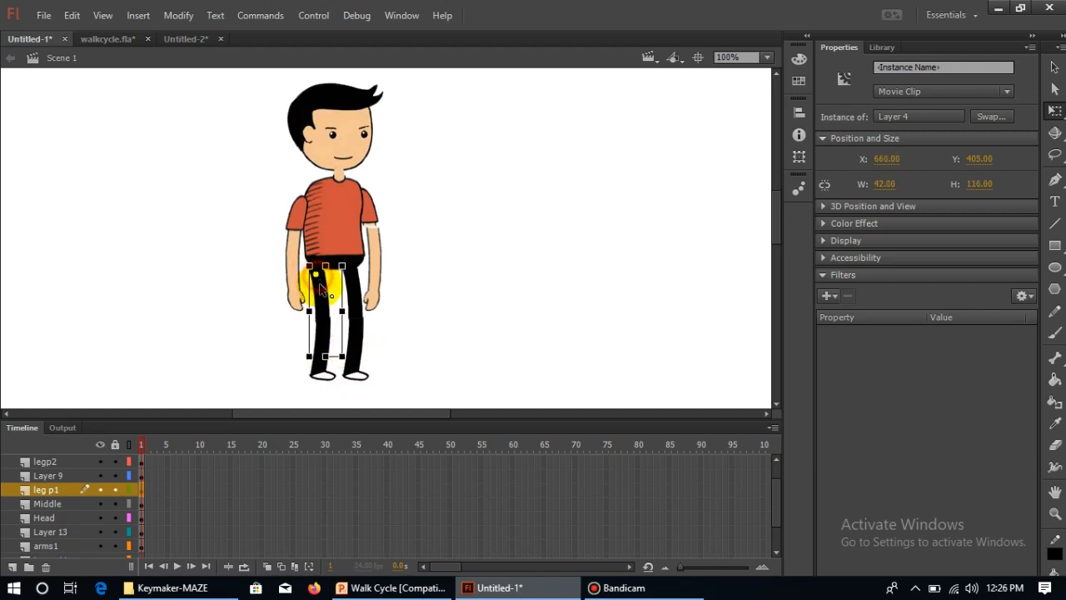
Rotate the back thigh to a diagonal behind the body and align its upper end with the hip
mouse_move(350, 360)
left_mouse_down()
mouse_move(278, 357)
mouse_move(389, 376)
mouse_move(357, 373)
left_mouse_up()
left_click(331, 293)
left_click_drag(324, 293, 326, 310)
left_click_drag(352, 364, 307, 284)
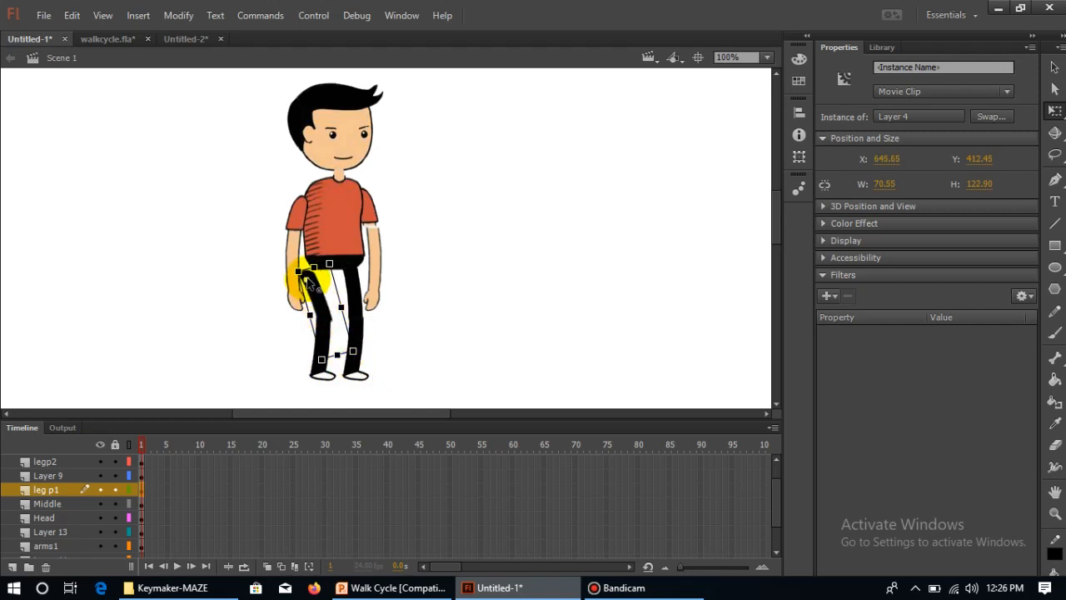
left_click_drag(386, 340, 358, 259)
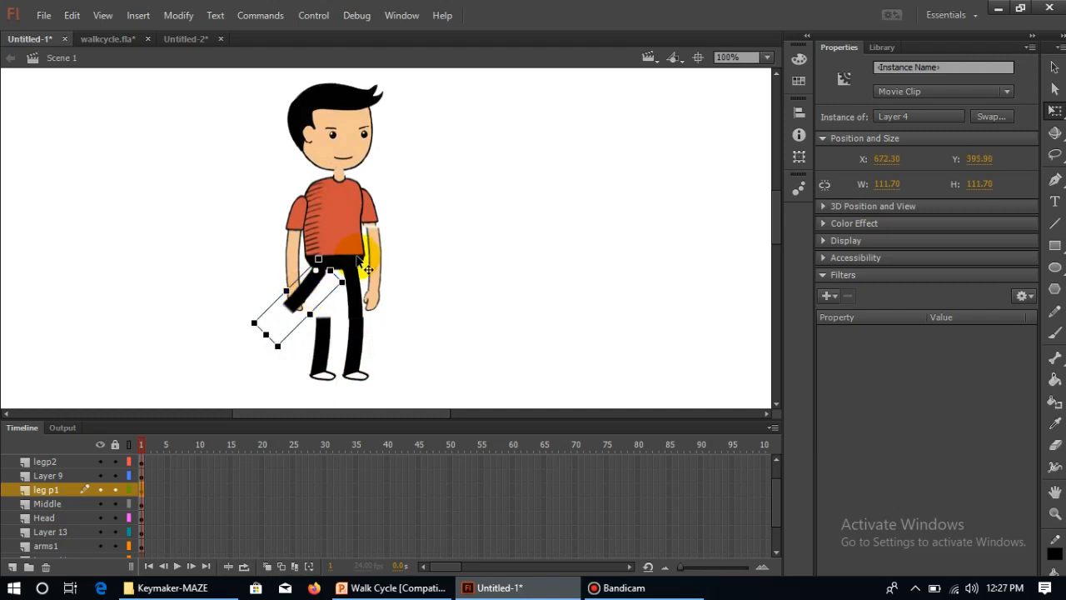
Set the front thigh's pivot at the hip, rotate it forward, and move the front lower leg to its knee end
left_click(358, 305)
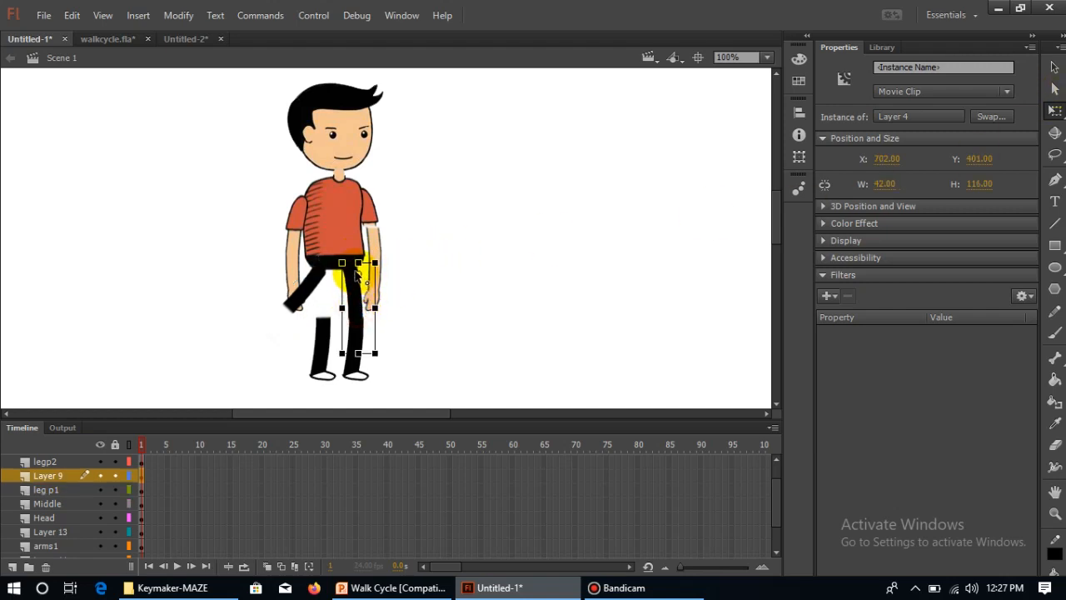
left_click_drag(351, 273, 437, 343)
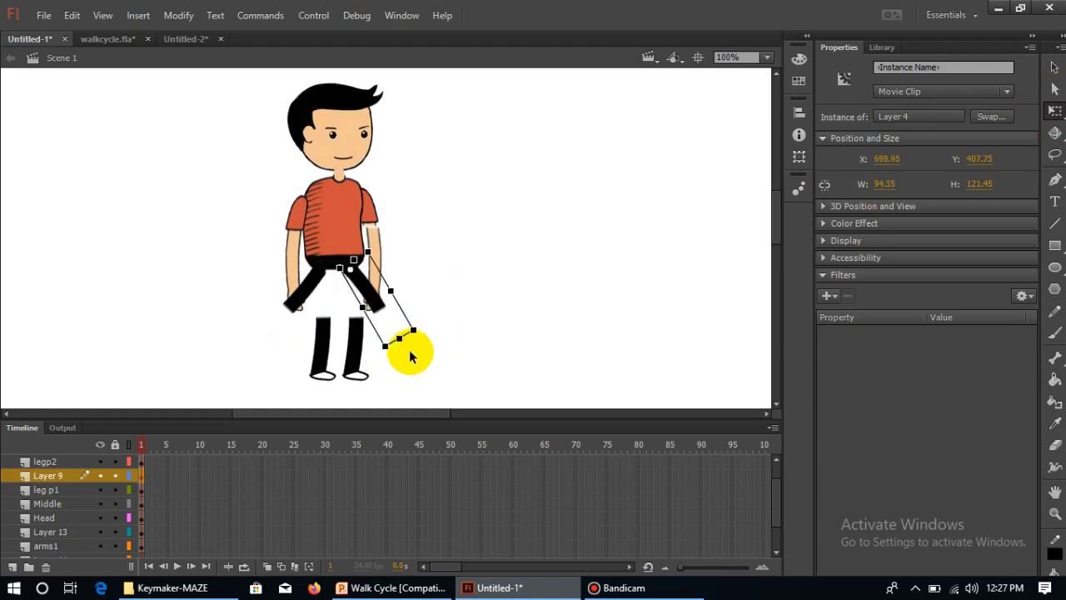
left_click(355, 360)
left_click_drag(352, 358, 386, 346)
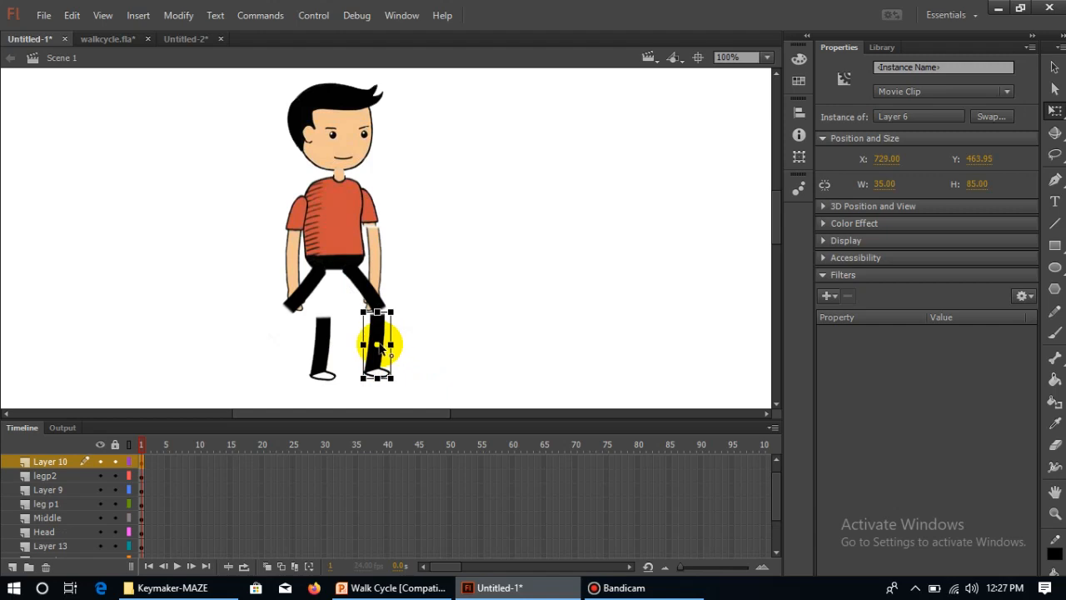
Set the front lower leg's transformation point at the knee and rotate it forward in line with the thigh
left_click(380, 346)
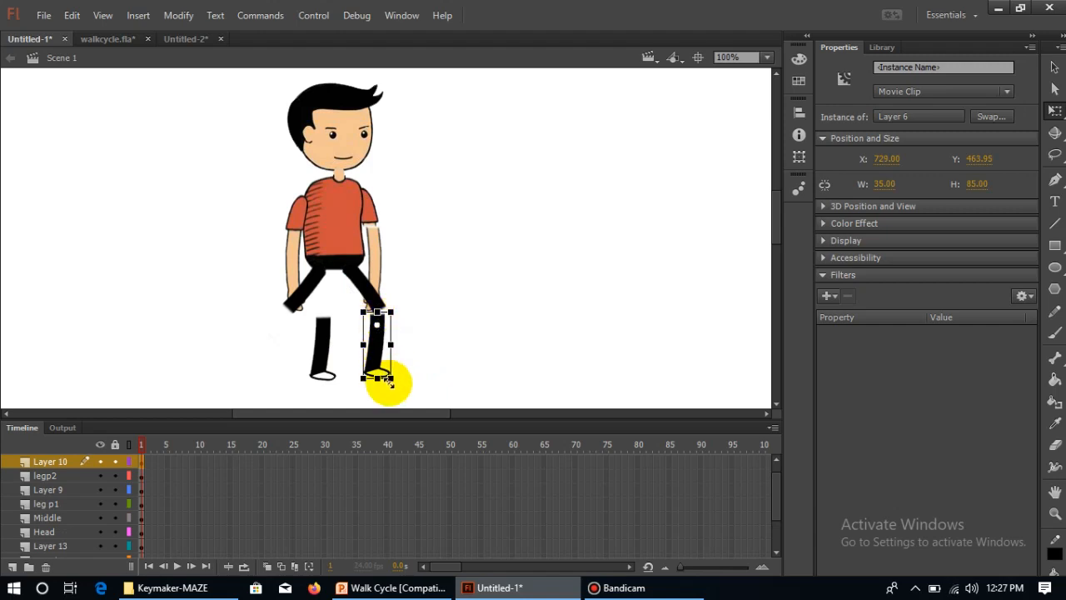
left_click_drag(395, 396, 411, 350)
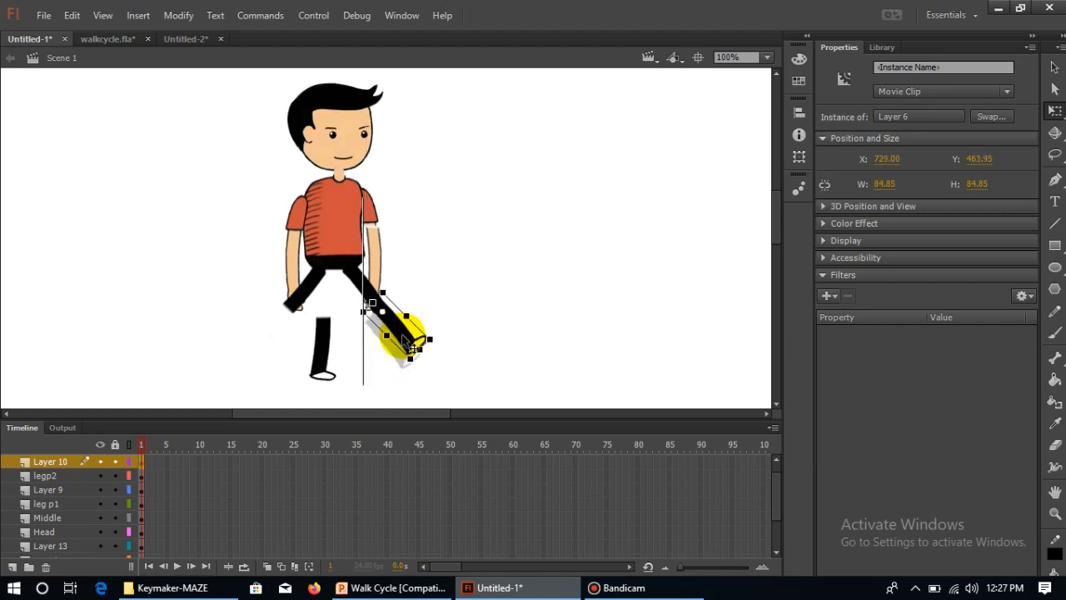
key("ctrl+z")
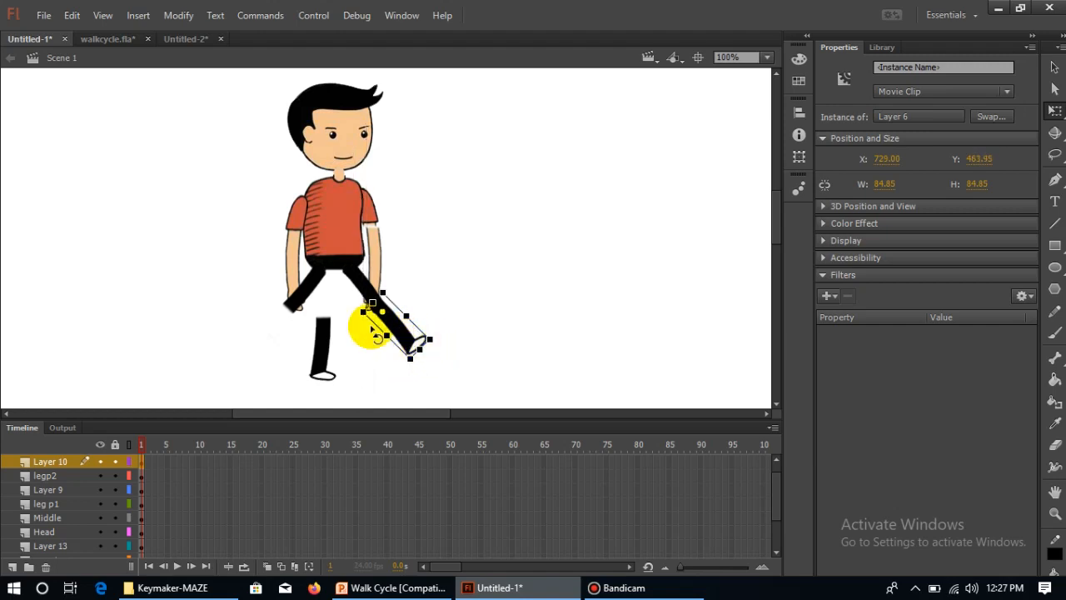
Rotate the back thigh closer to vertical so it leans only slightly behind the hip
left_click(322, 336)
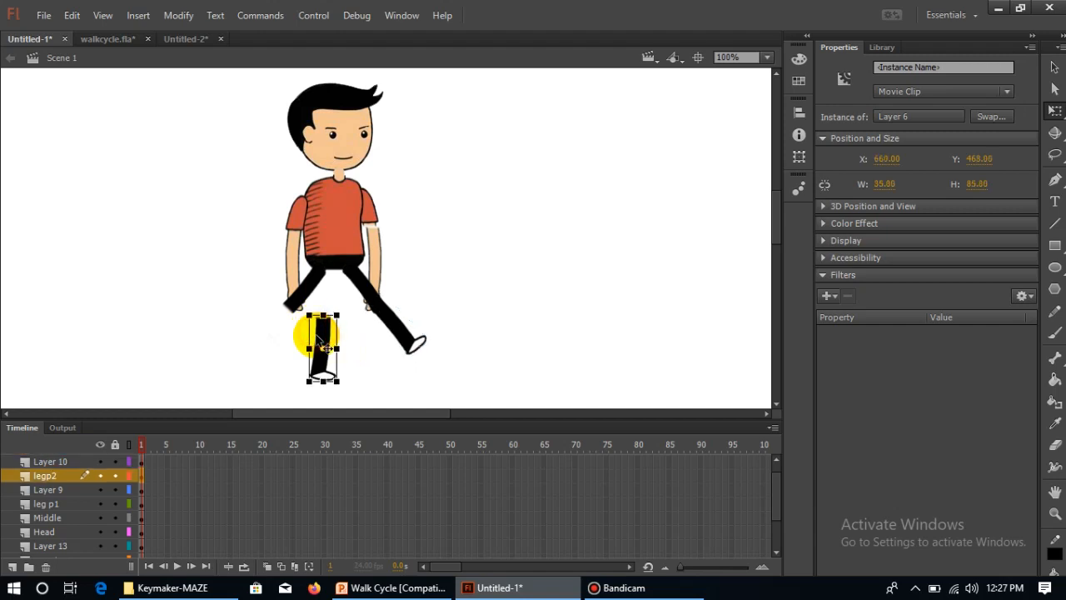
left_click(283, 304)
left_click_drag(318, 361, 323, 371)
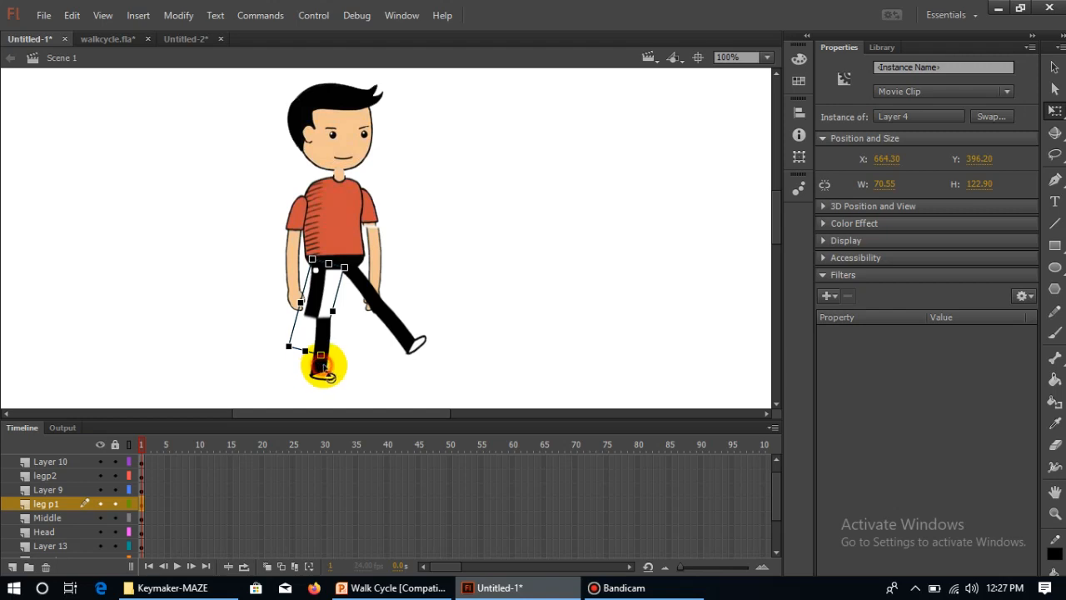
Move the back lower leg's transformation point to its knee end, rotate it backward and place it under the thigh
left_click(338, 358)
left_click(321, 352)
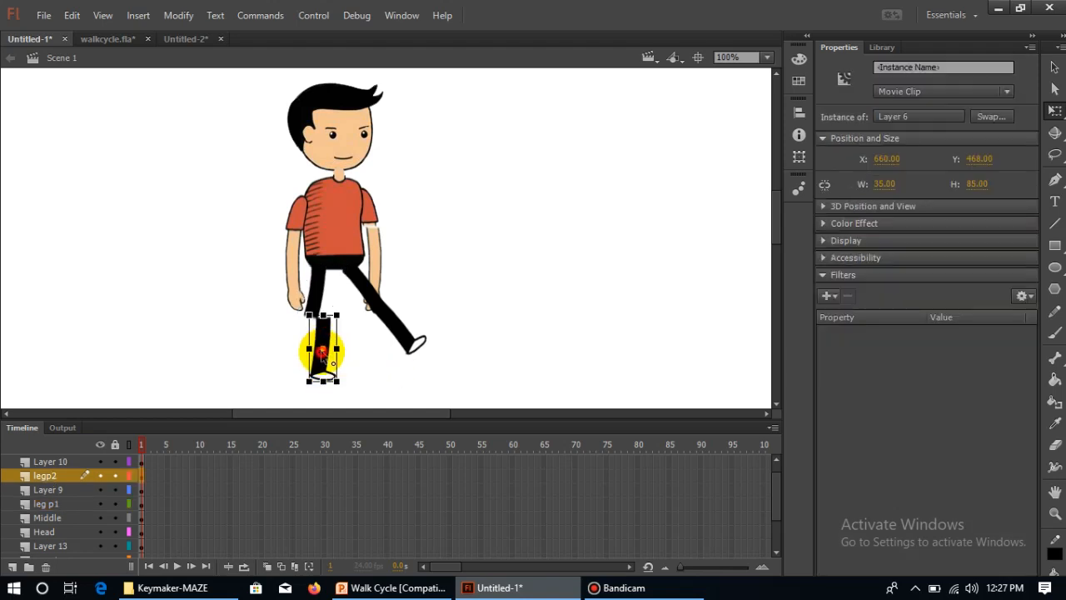
left_click_drag(305, 353, 324, 330)
left_click_drag(349, 385, 301, 349)
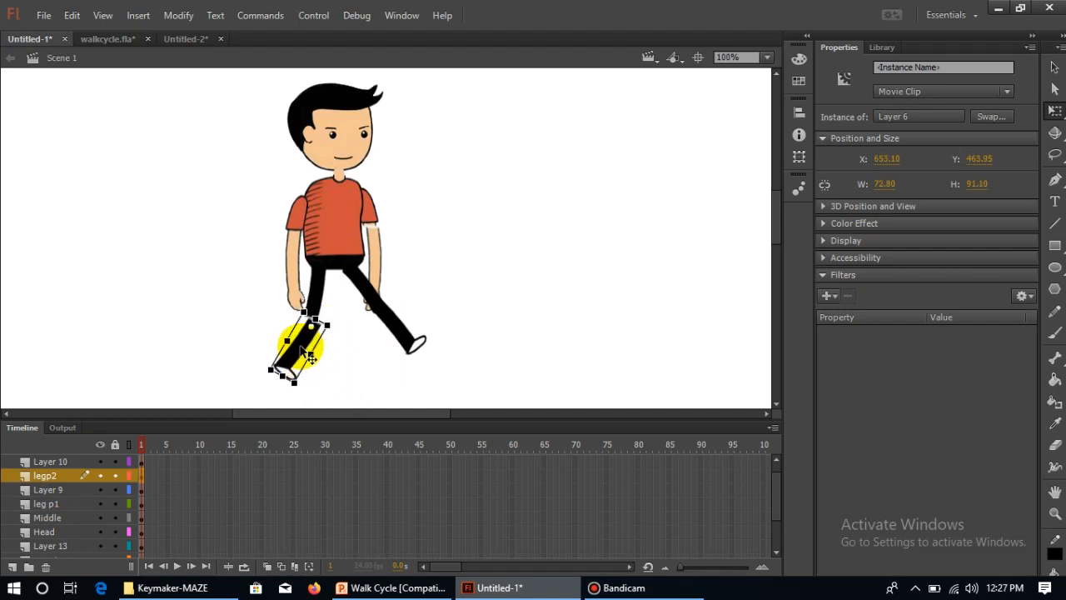
Nudge the back lower leg and thigh into line at the knee, with the lower leg at about X 648, Y 455
key("Up")
key("Up")
key("Up")
key("Up")
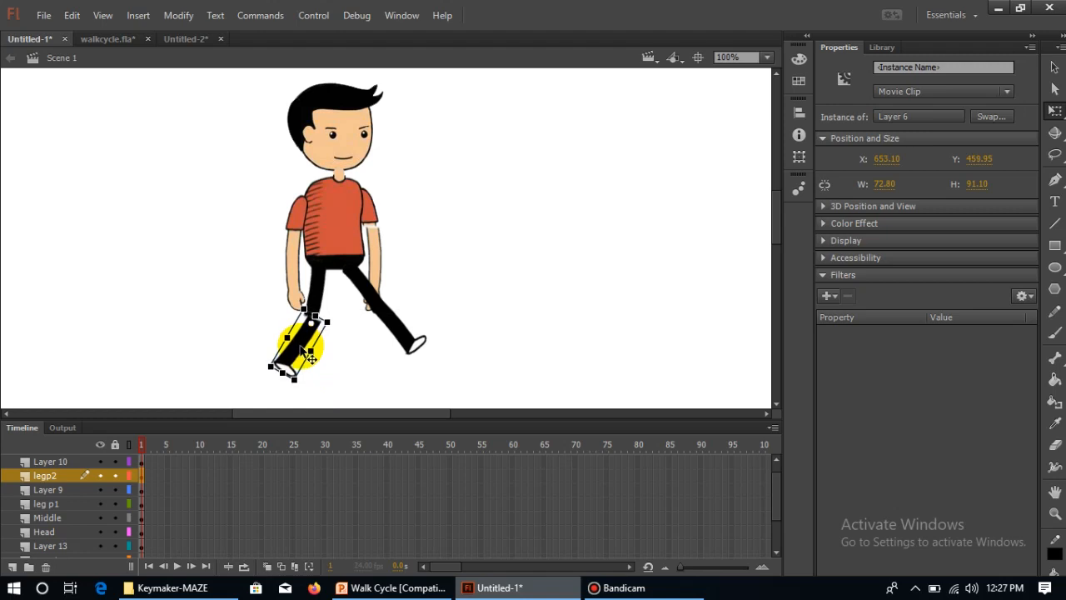
key("Left")
key("Left")
key("Left")
key("Left")
key("Left")
key("Left")
key("Left")
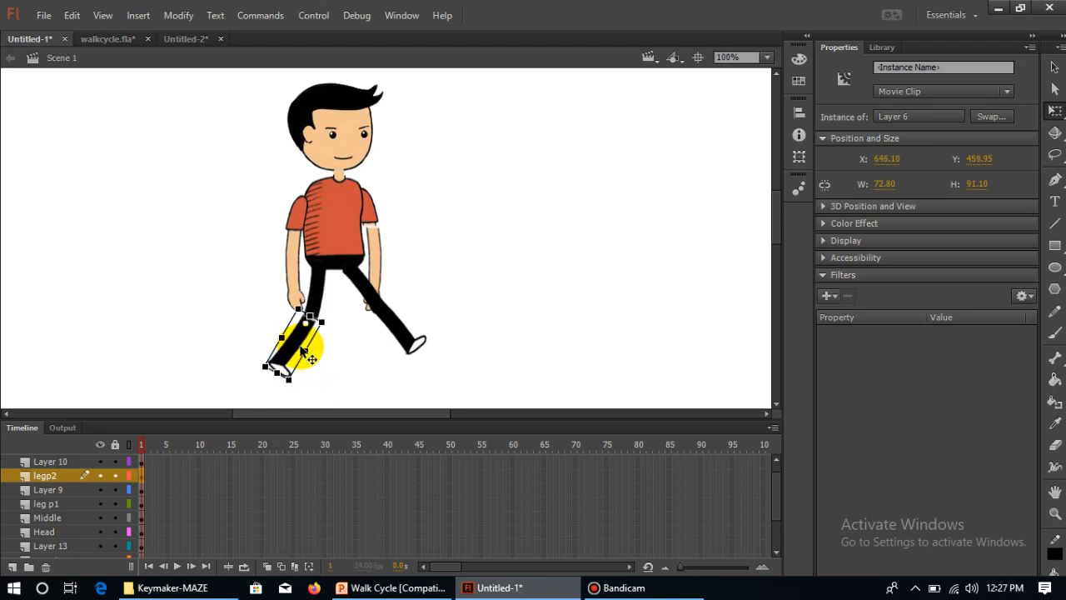
key("Up")
key("Up")
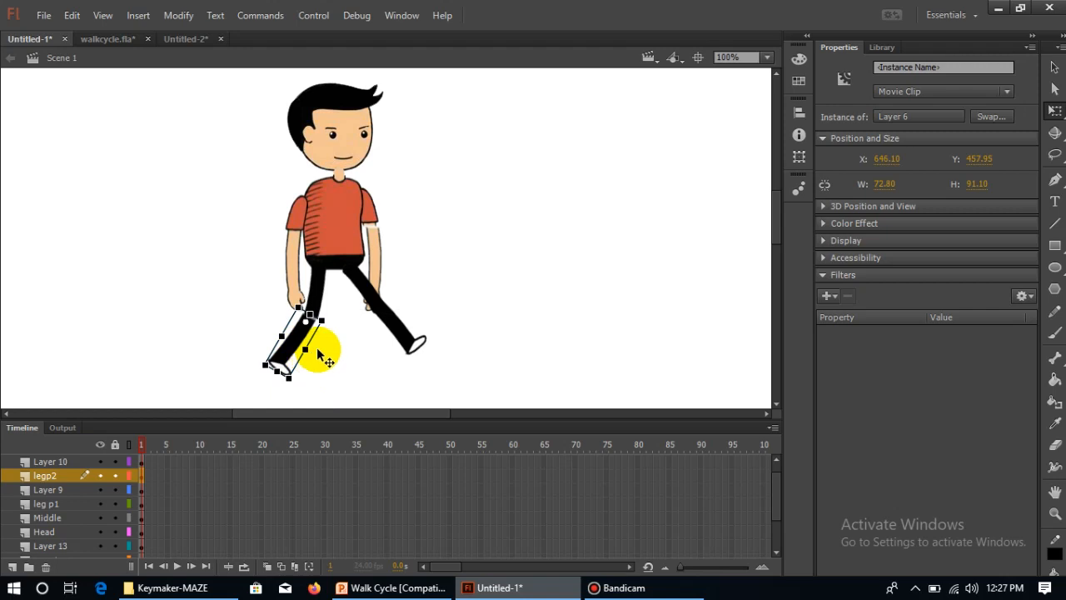
left_click(363, 360)
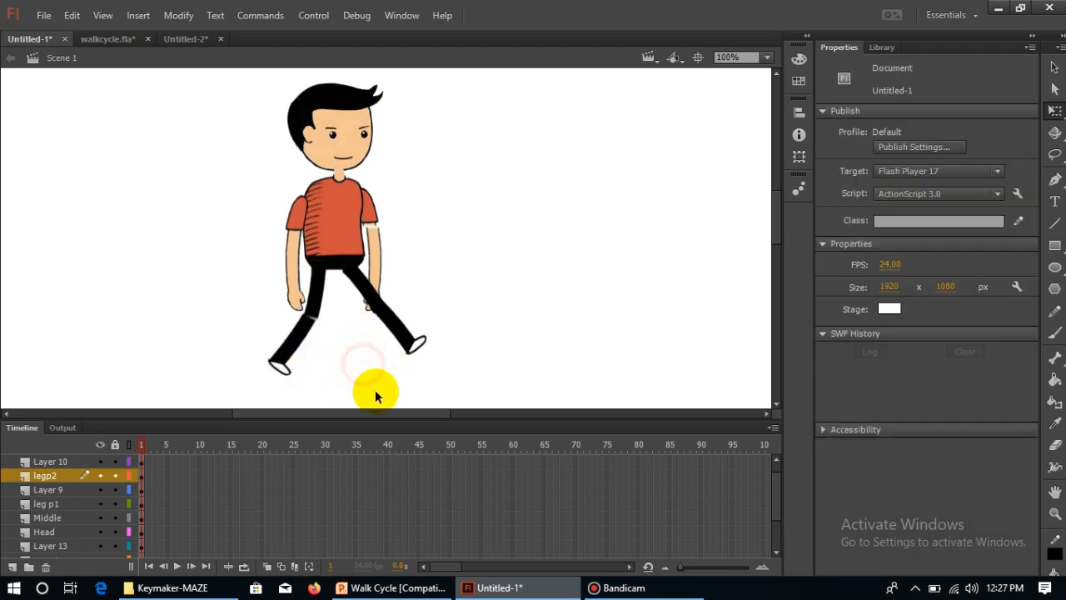
left_click(296, 342)
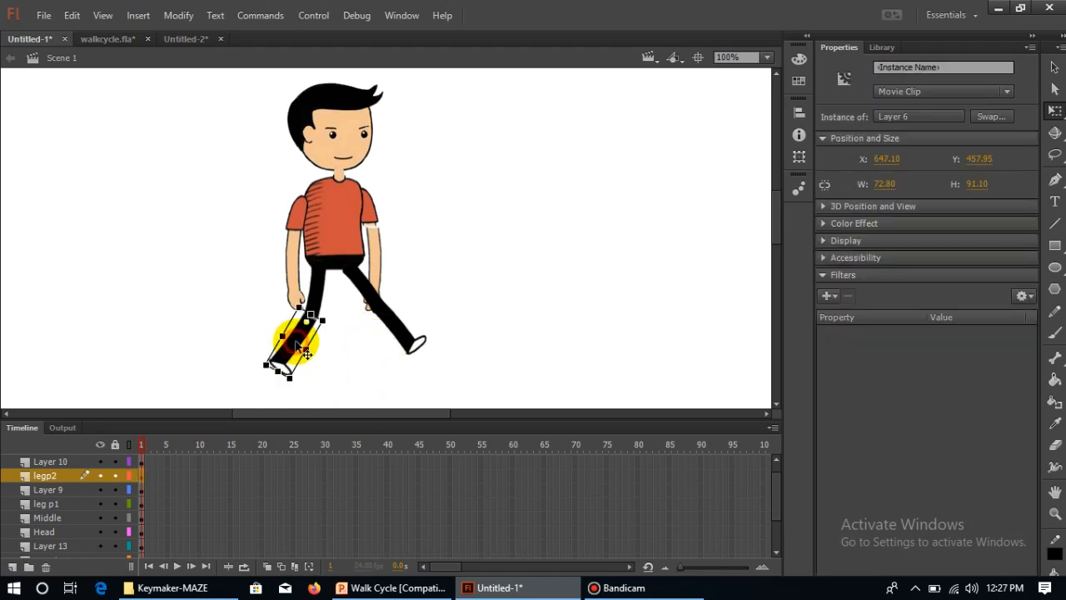
left_click(449, 329)
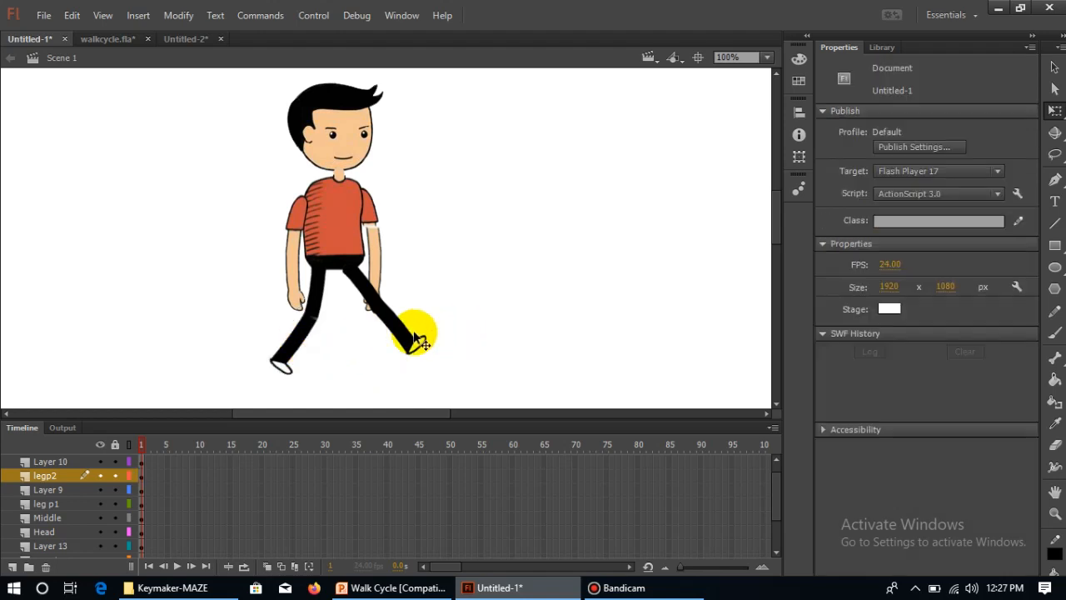
left_click(306, 288)
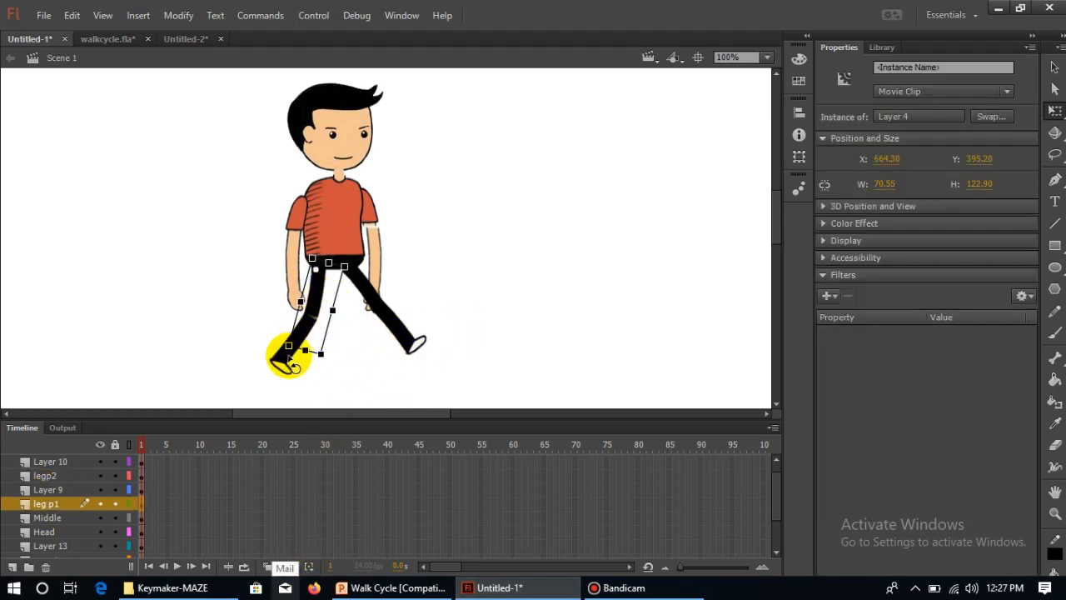
left_click(287, 363)
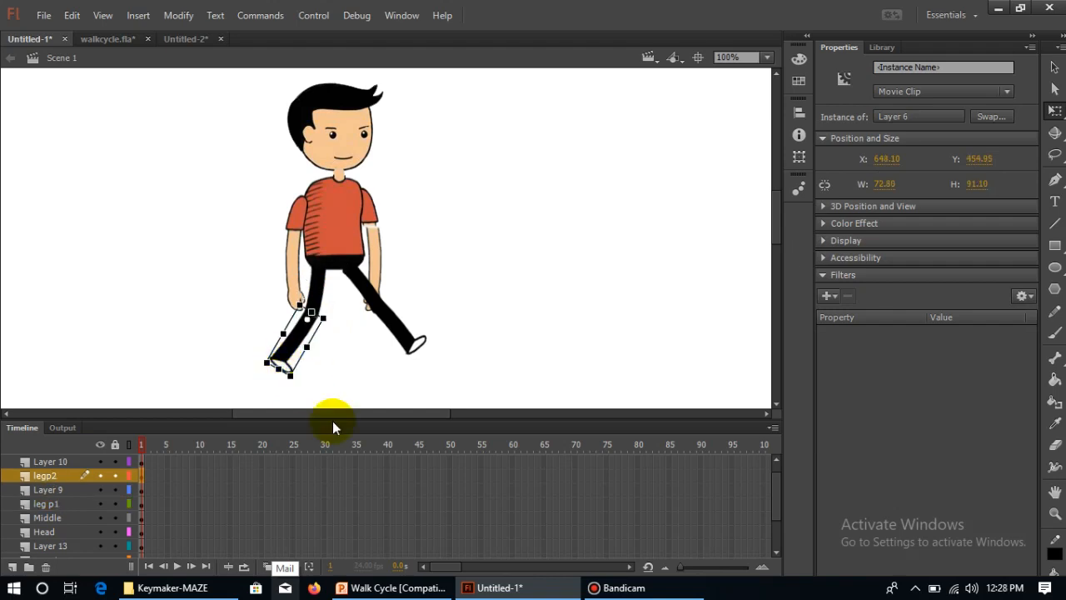
Switch to PowerPoint to check the Contact pose on the Creating Poses slide, and return to the Flash document
left_click(391, 587)
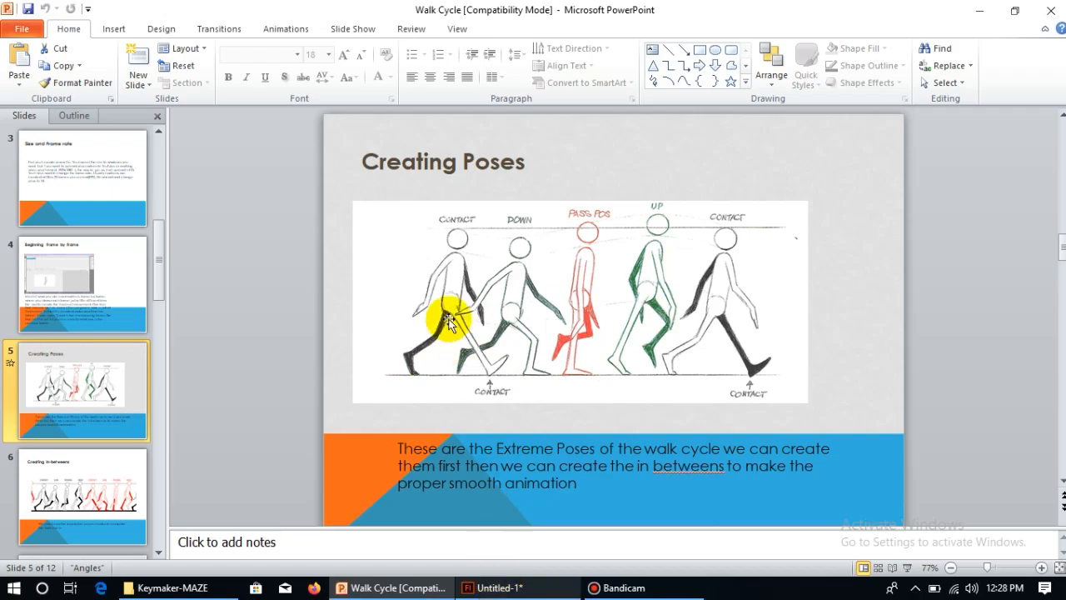
left_click(499, 587)
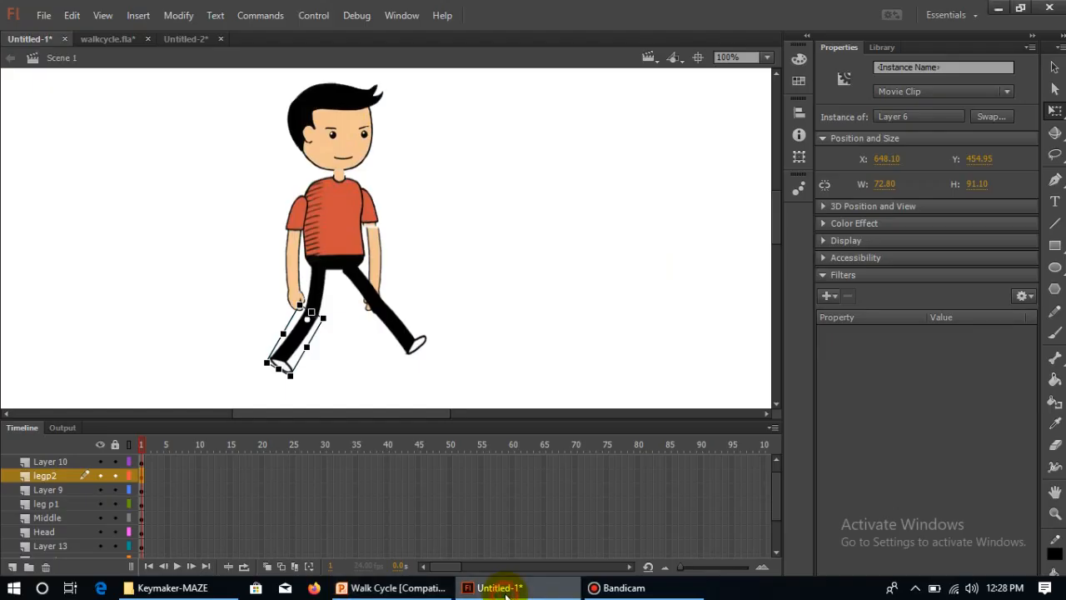
Shift the front lower leg down and forward at the knee and enlarge it to about 101 px wide and high
left_click(398, 331)
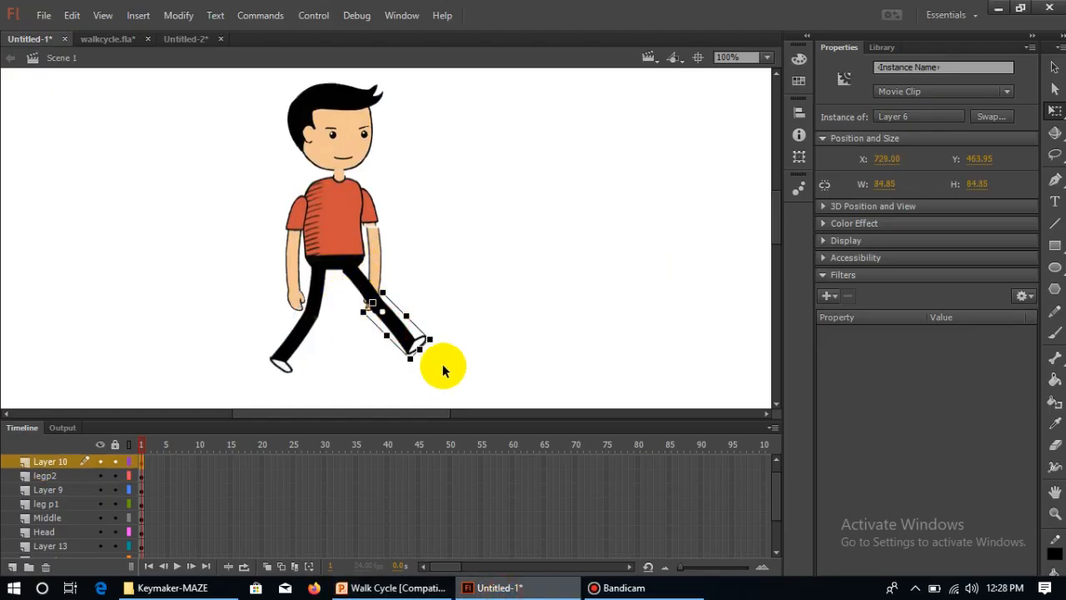
mouse_move(416, 345)
left_mouse_down()
mouse_move(408, 333)
mouse_move(425, 348)
mouse_move(411, 354)
mouse_move(436, 342)
left_mouse_up()
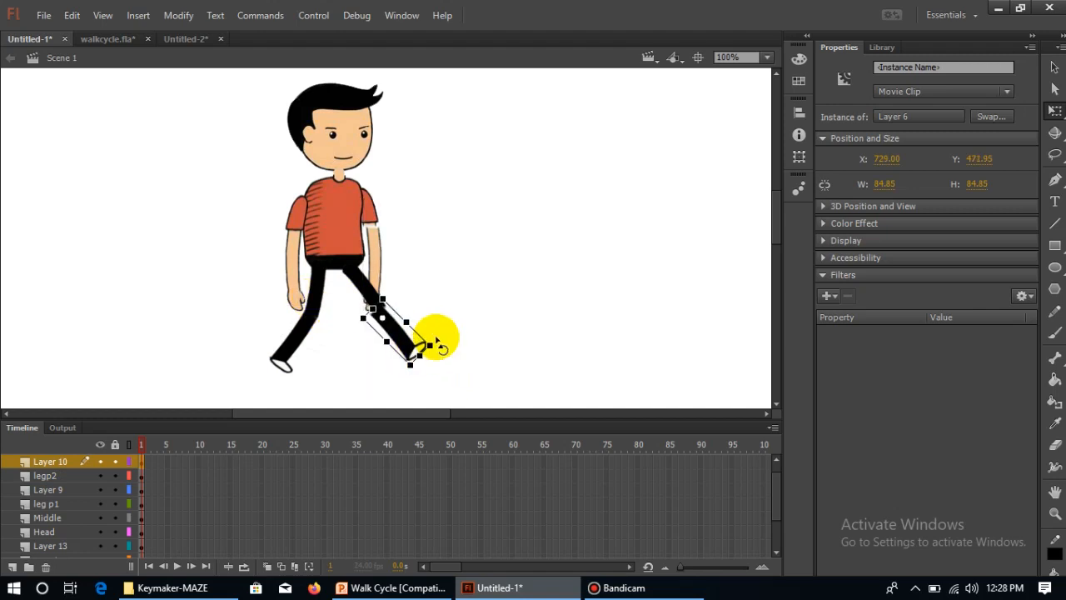
key("Right")
key("Right")
key("Right")
key("Right")
key("Right")
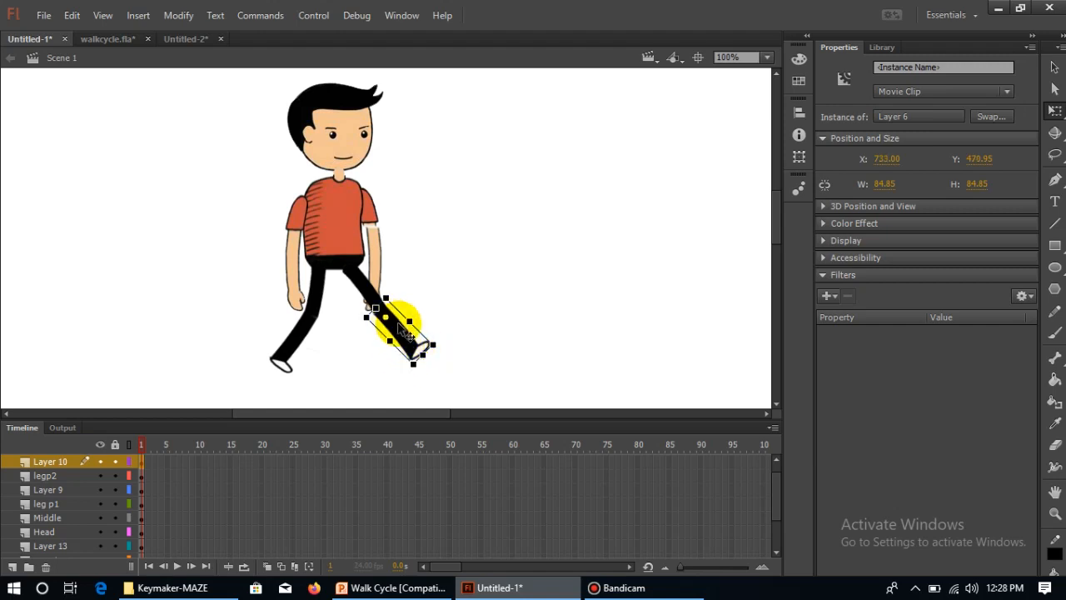
left_click_drag(425, 357, 435, 364)
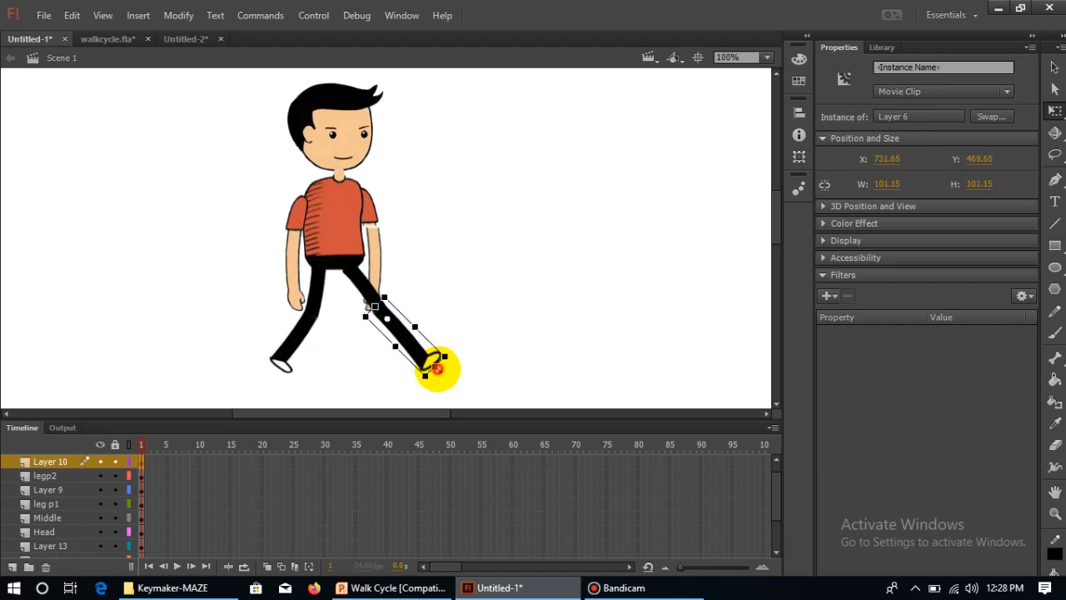
left_click(423, 406)
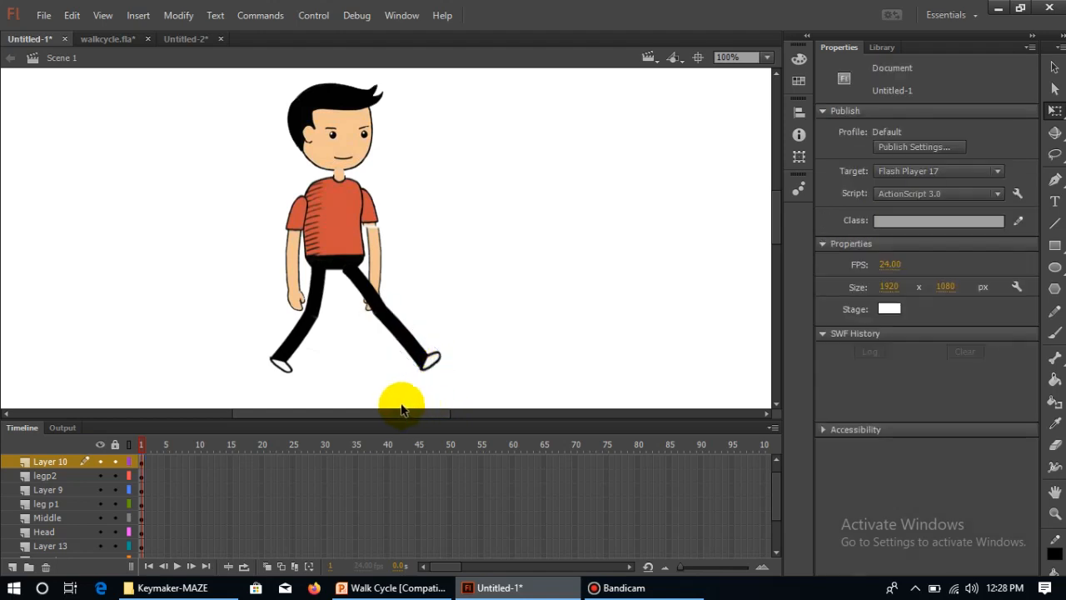
double_click(405, 344)
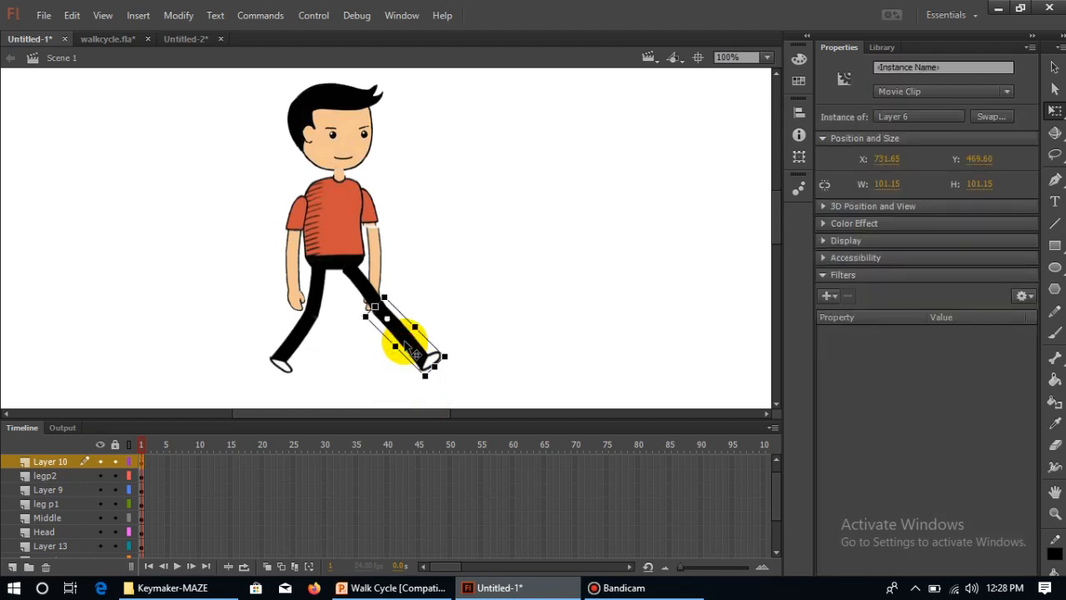
left_click(452, 287)
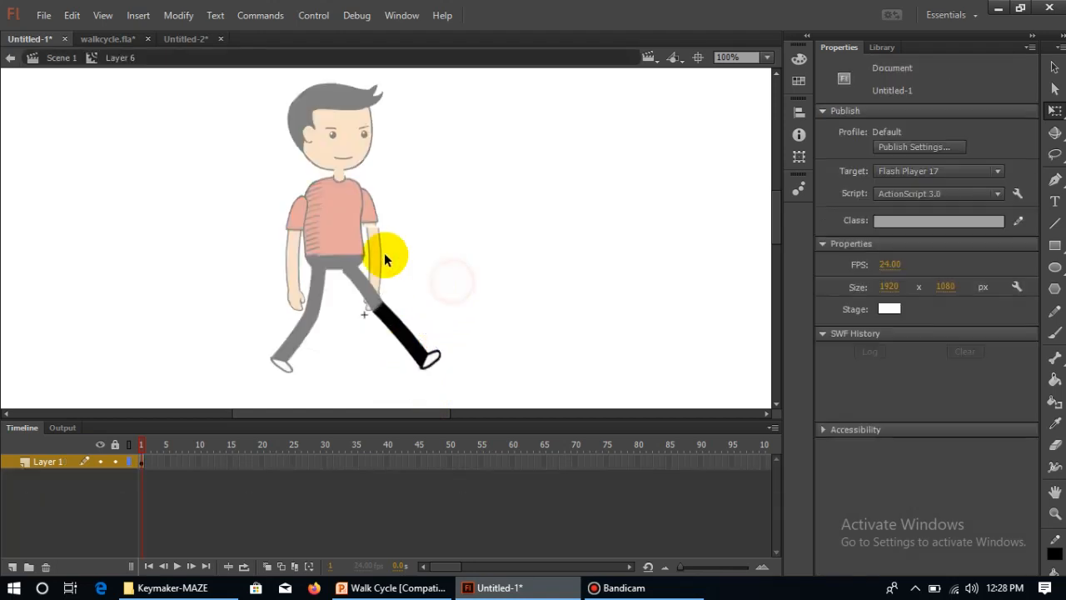
left_click(55, 58)
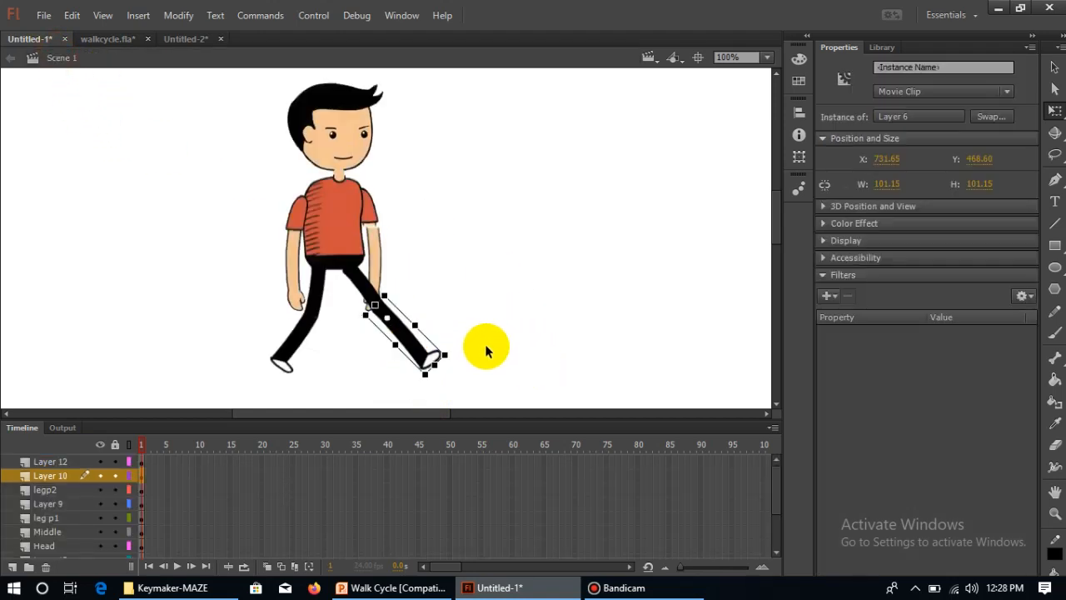
Rotate the front thigh slightly toward vertical and realign the front lower leg with its knee at about X 722, Y 470
key("Up")
left_click(478, 305)
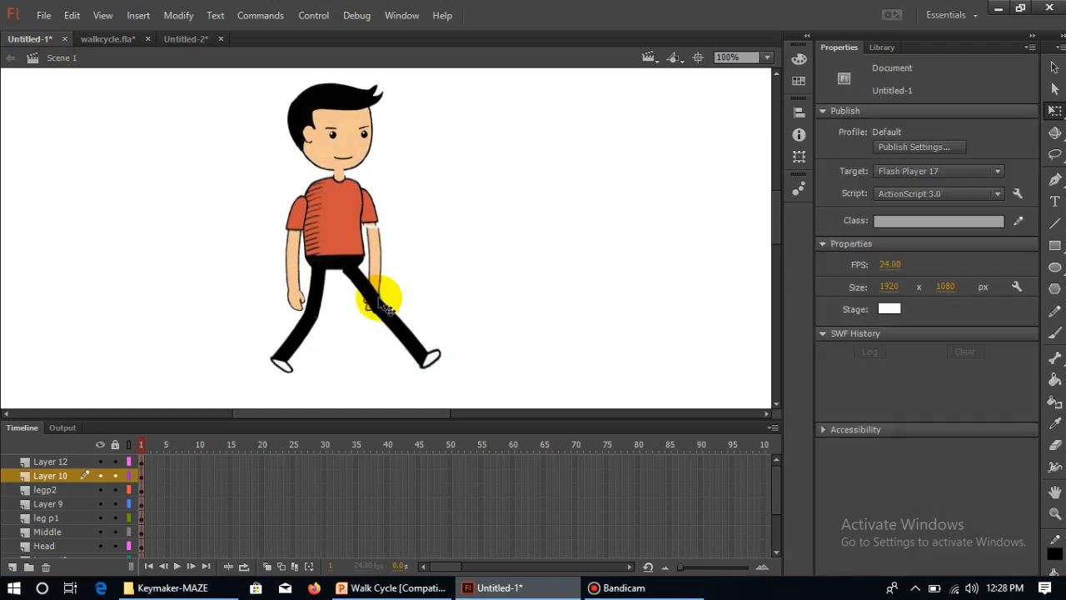
left_click(387, 314)
left_click_drag(414, 333, 411, 358)
left_click(430, 357)
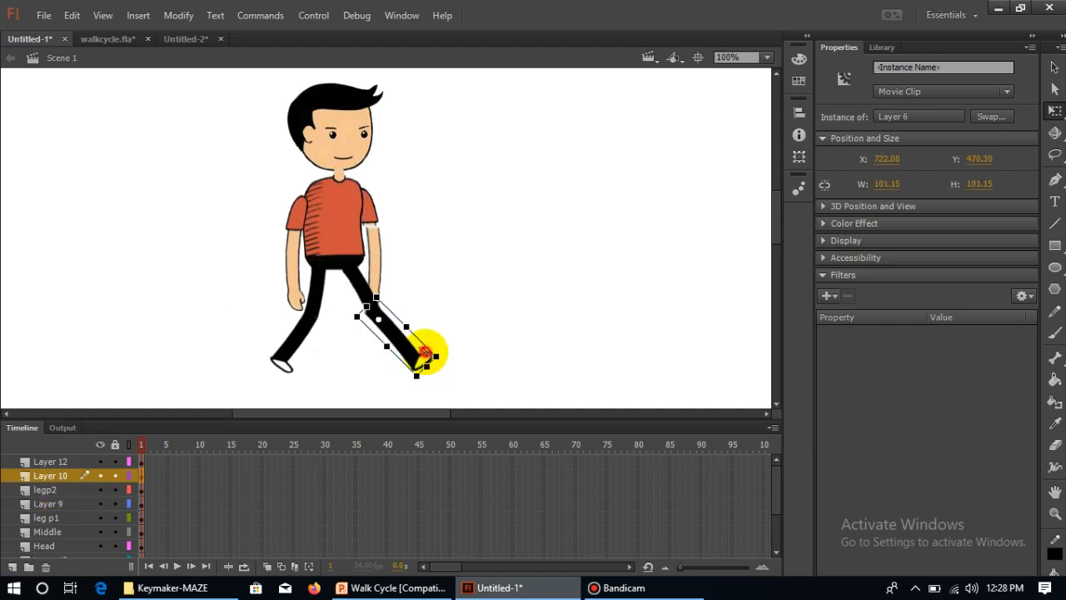
Rotate the front lower leg slightly toward vertical and nudge it back onto its knee at about X 721, Y 467
left_click(459, 350)
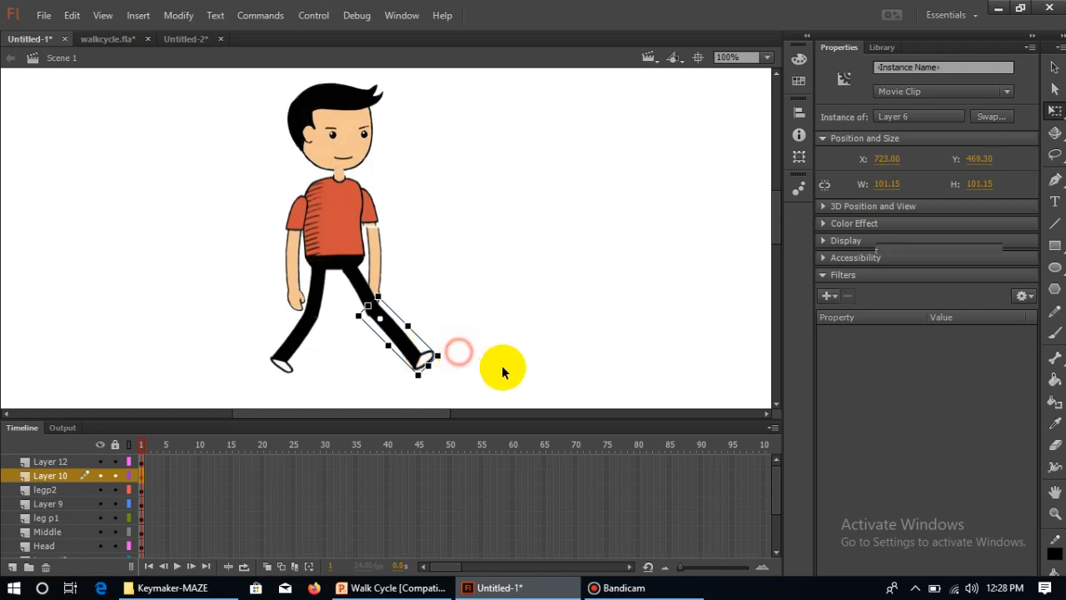
left_click(420, 359)
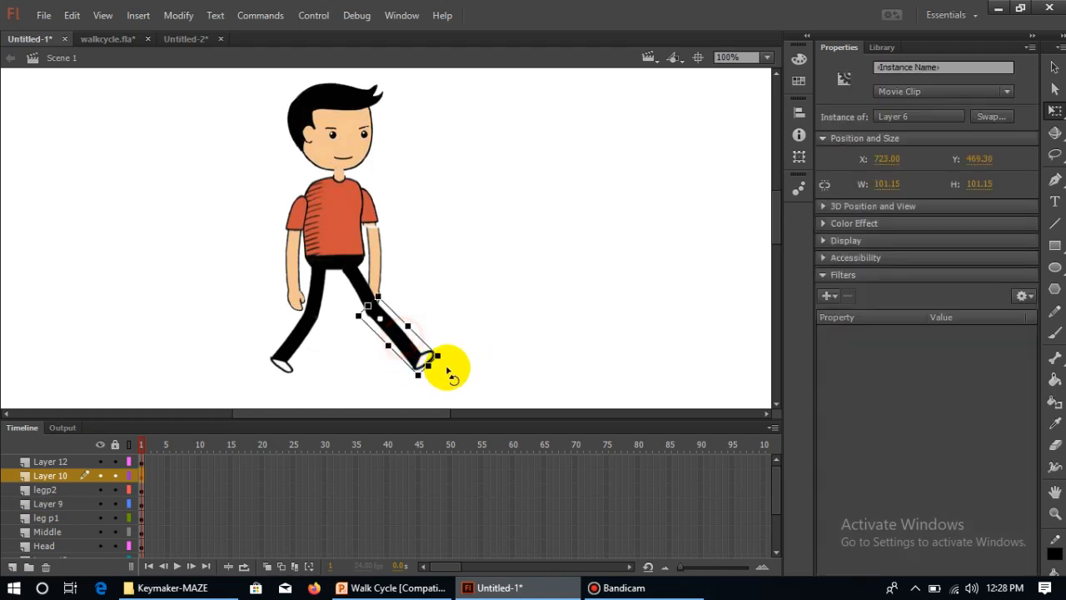
left_click_drag(451, 369, 450, 379)
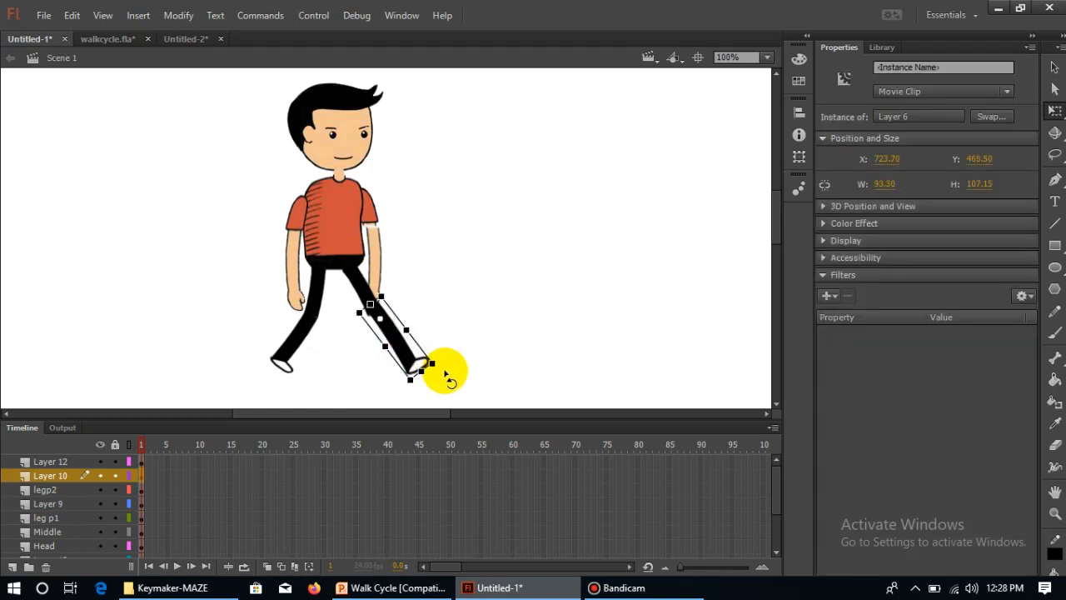
key("Down")
key("Left")
key("Left")
key("Left")
key("Left")
left_click(455, 358)
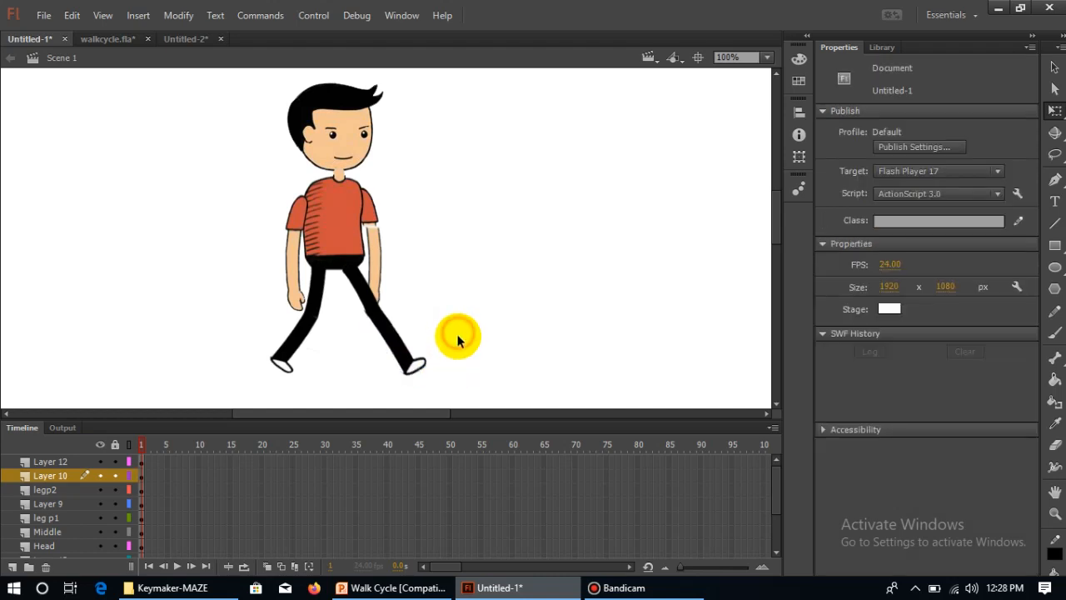
left_click(398, 348)
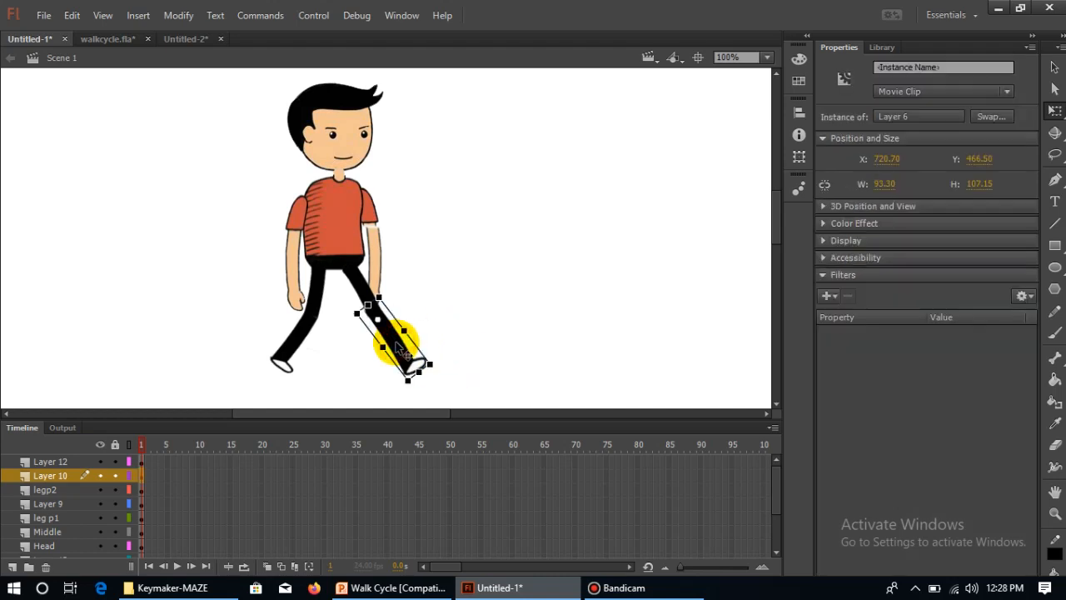
left_click(454, 316)
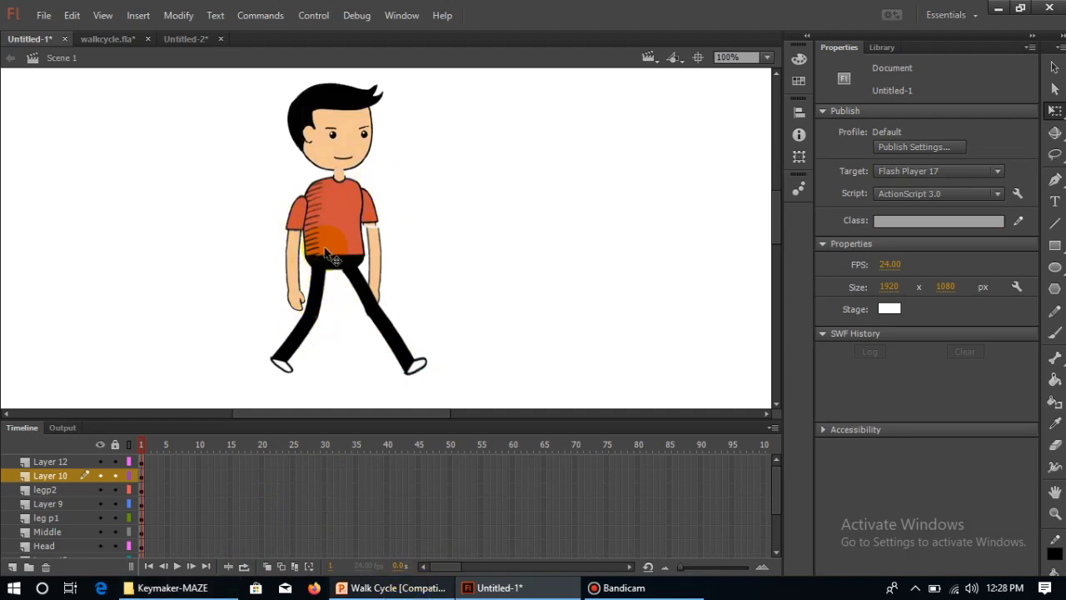
Check the Contact pose on the Creating Poses slide in PowerPoint, return to Flash, and rotate the back thigh slightly further backward
left_click(400, 587)
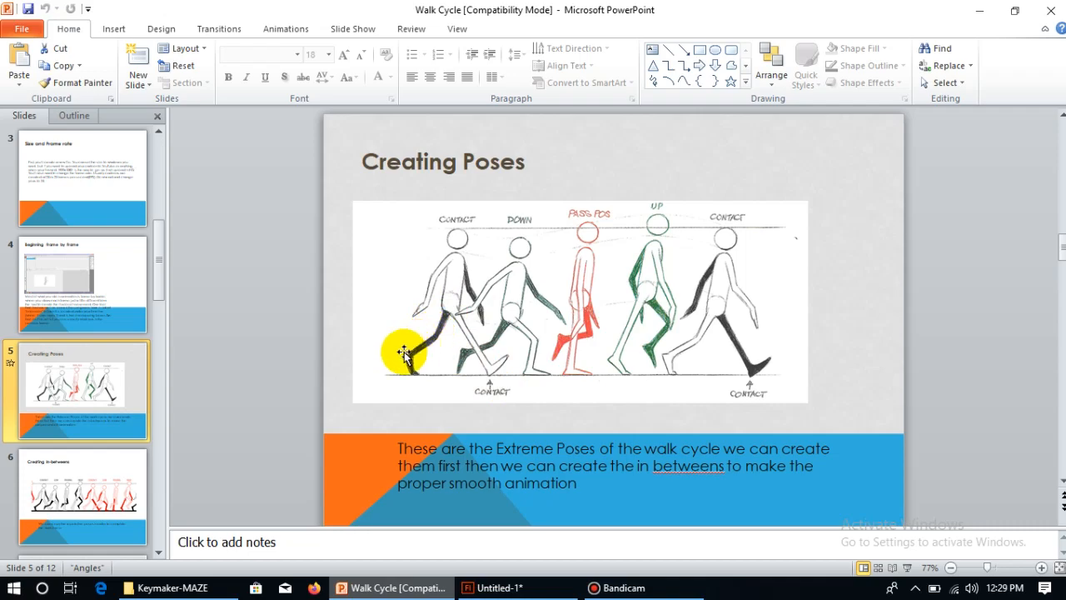
left_click(517, 588)
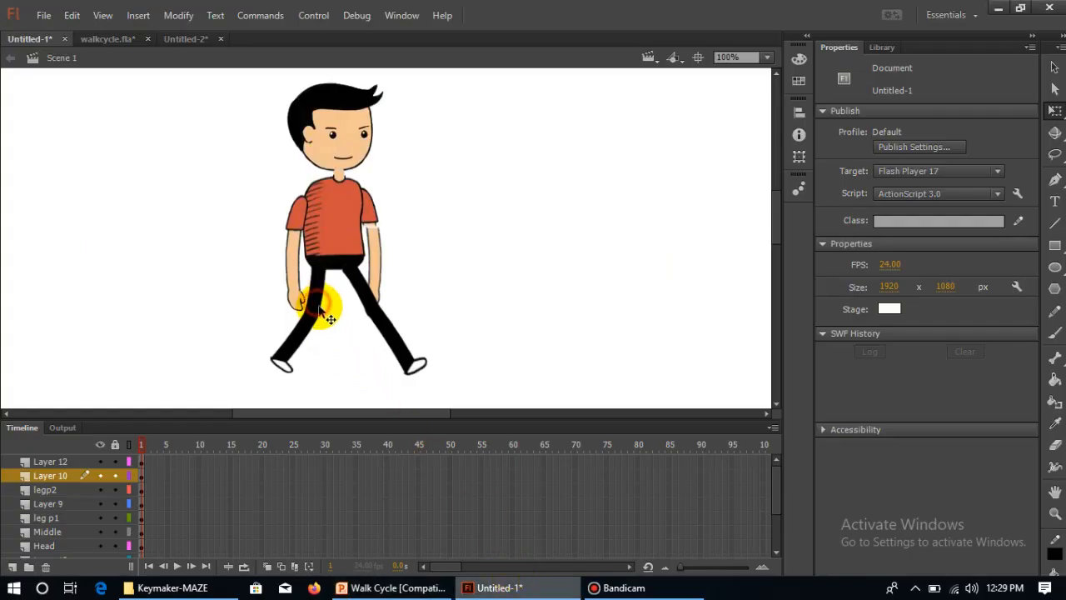
left_click(320, 309)
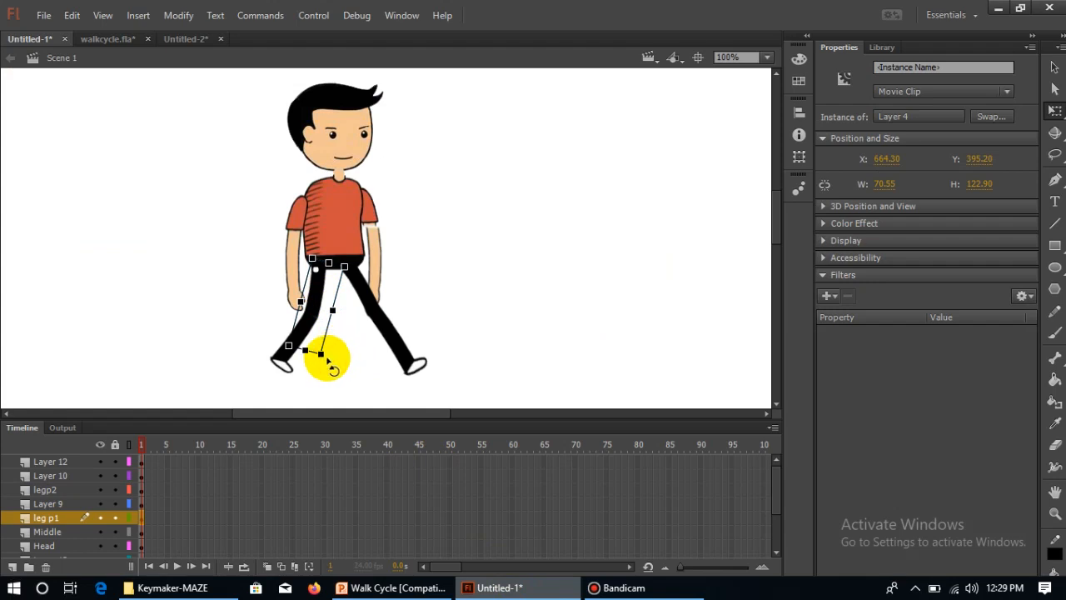
left_click_drag(325, 359, 322, 359)
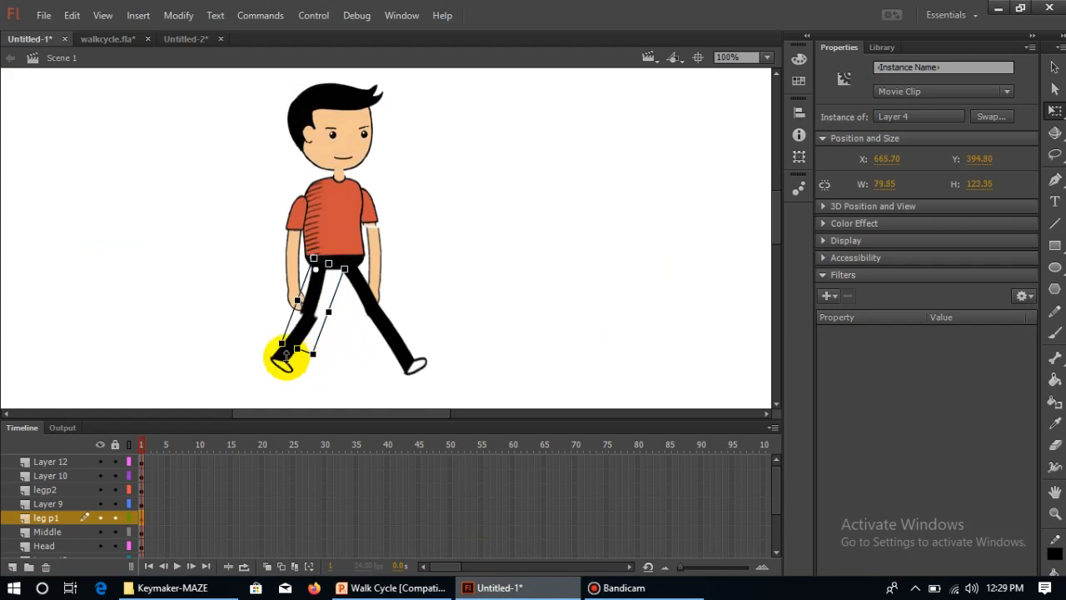
left_click(333, 372)
Move the back lower leg up to rejoin its thigh at the knee, at about X 647, Y 445
left_click(287, 349)
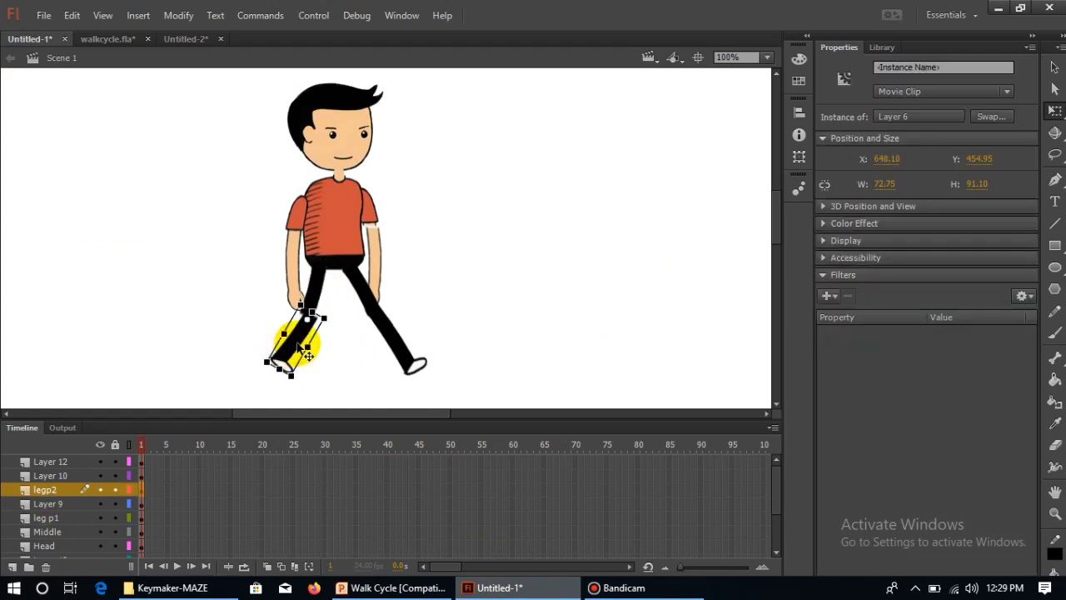
left_click_drag(295, 350, 291, 343)
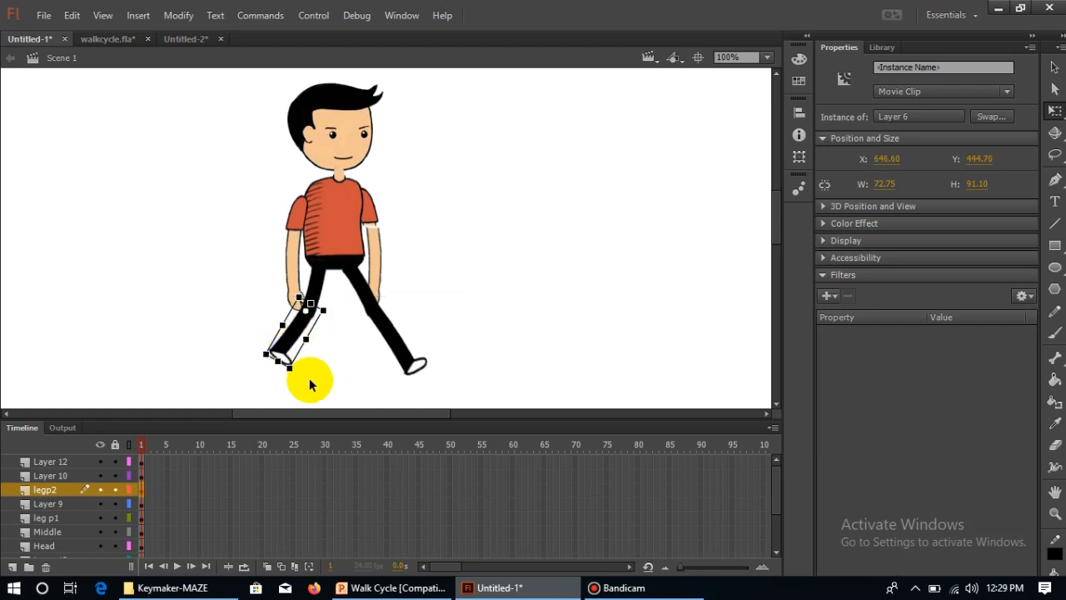
left_click(289, 373)
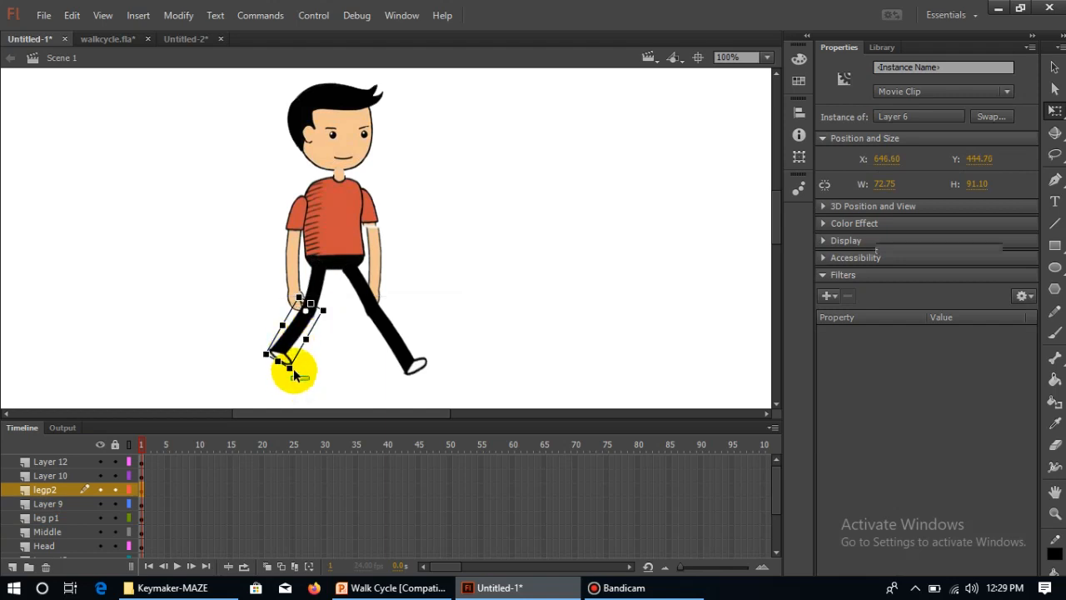
left_click(300, 341)
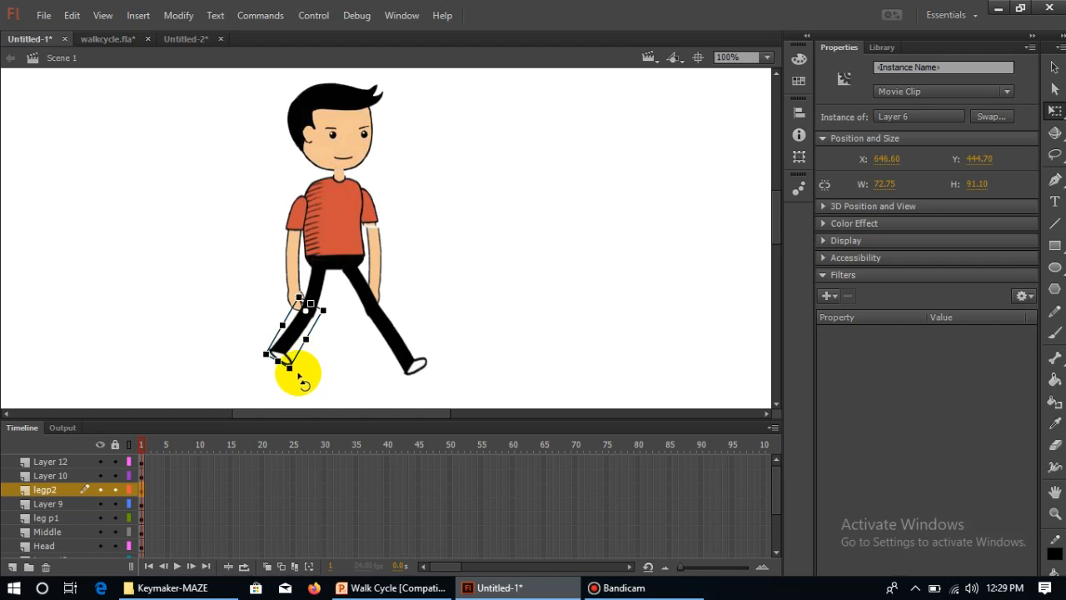
left_click_drag(290, 376, 296, 381)
left_click(354, 358)
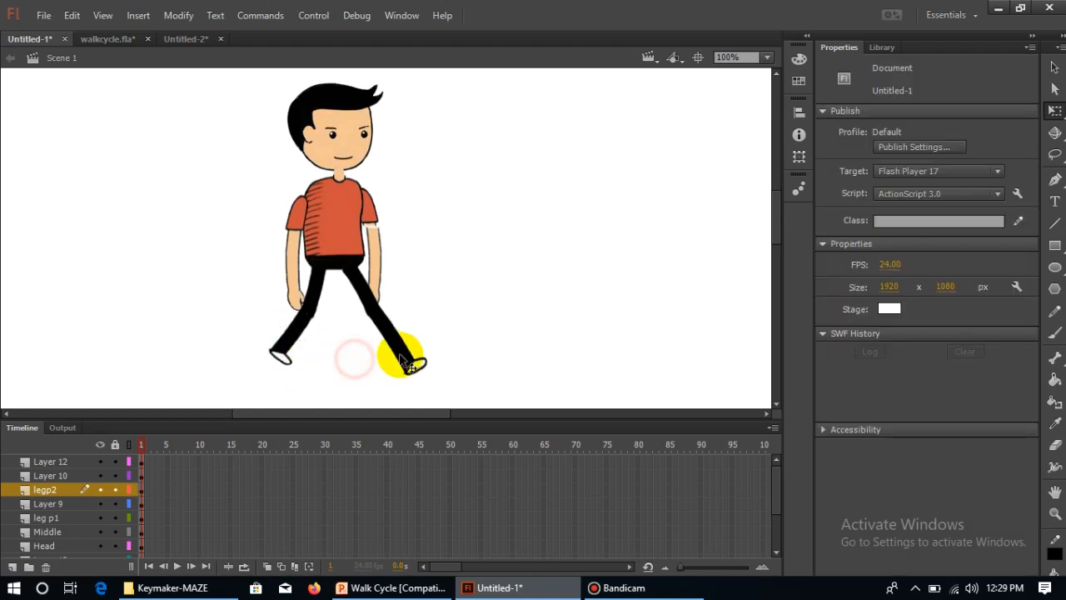
Scale the front lower leg down to about 80 px wide and 89 px high, keeping it joined at the knee
left_click(404, 356)
left_click_drag(425, 369, 415, 372)
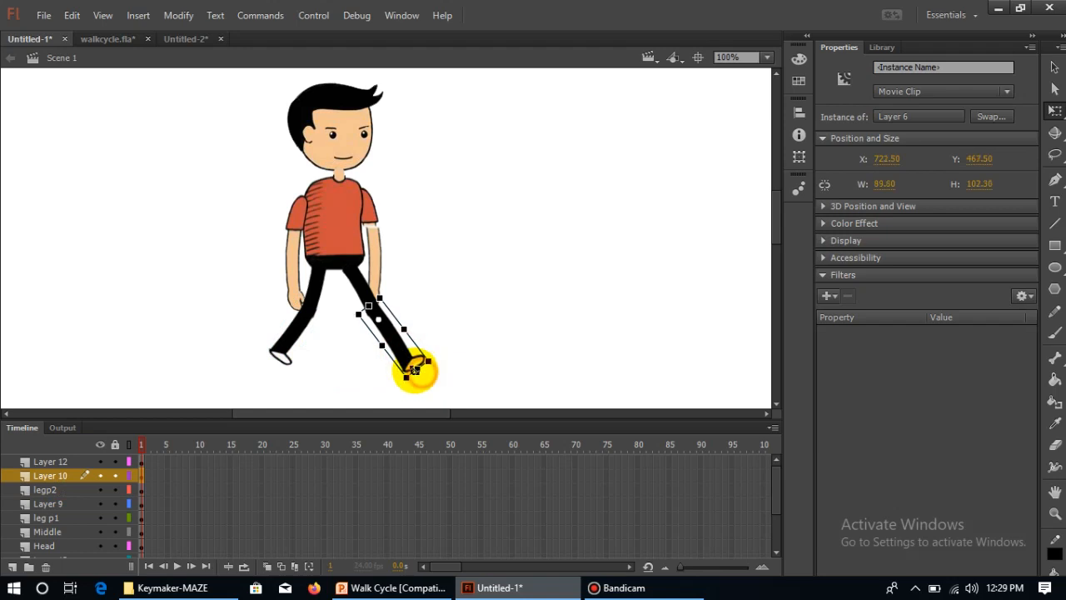
left_click(482, 391)
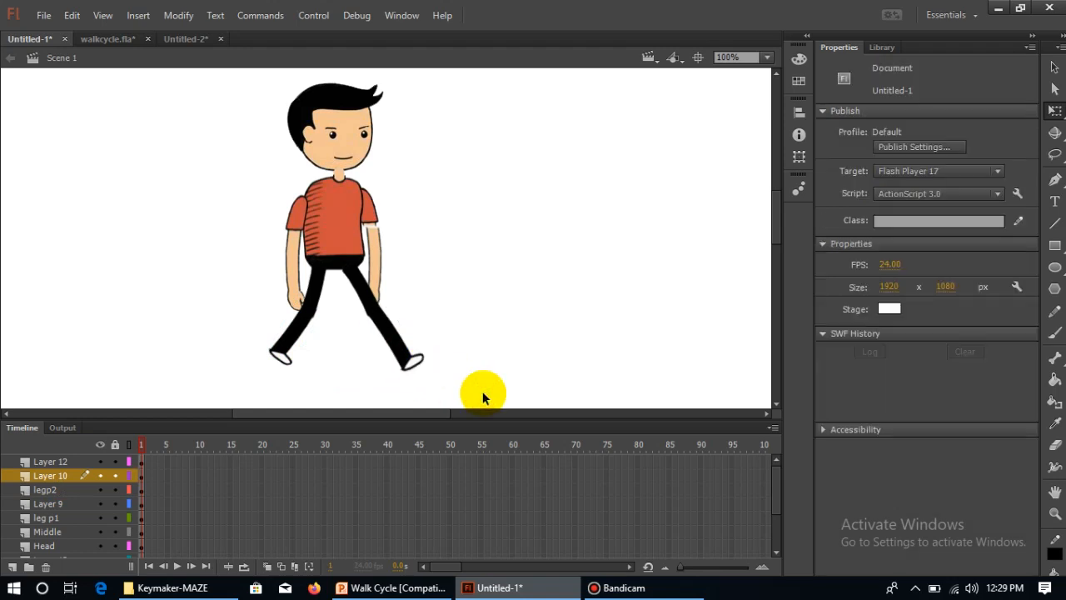
left_click(416, 364)
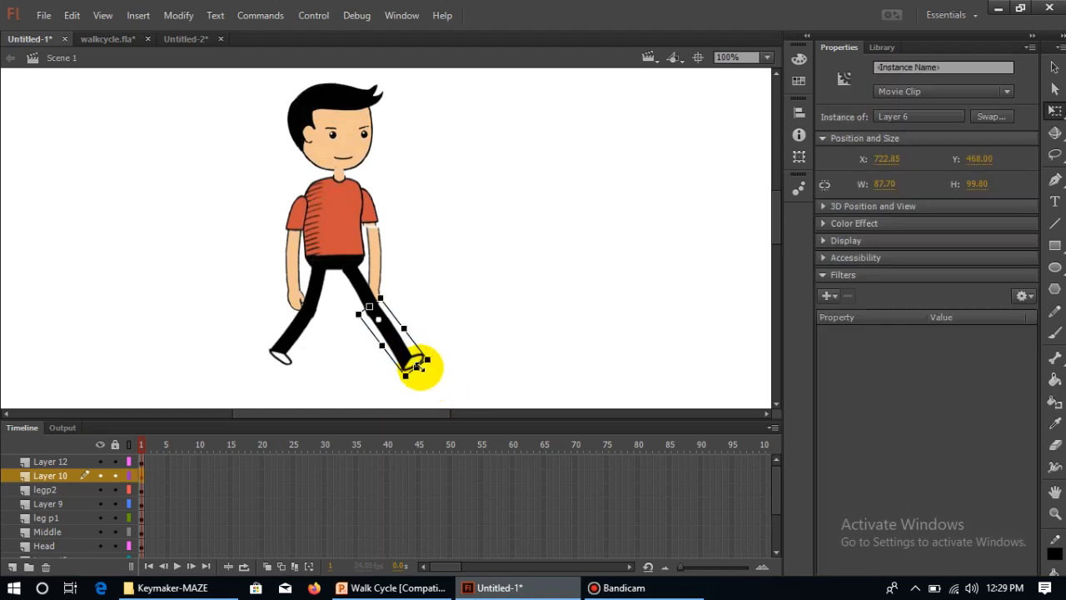
left_click_drag(416, 368, 404, 351)
left_click(504, 385)
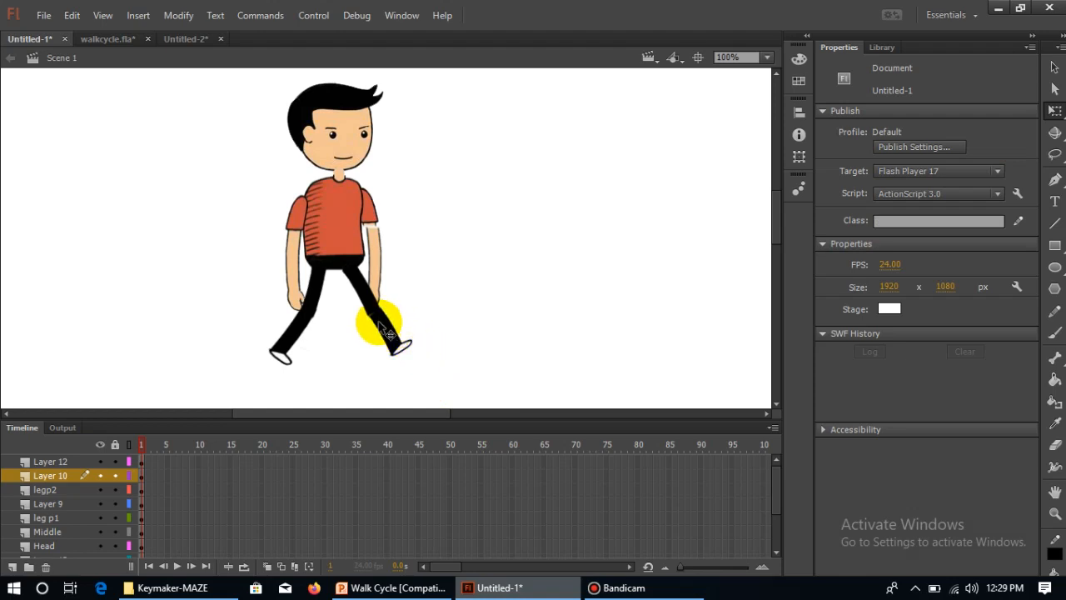
left_click(396, 343)
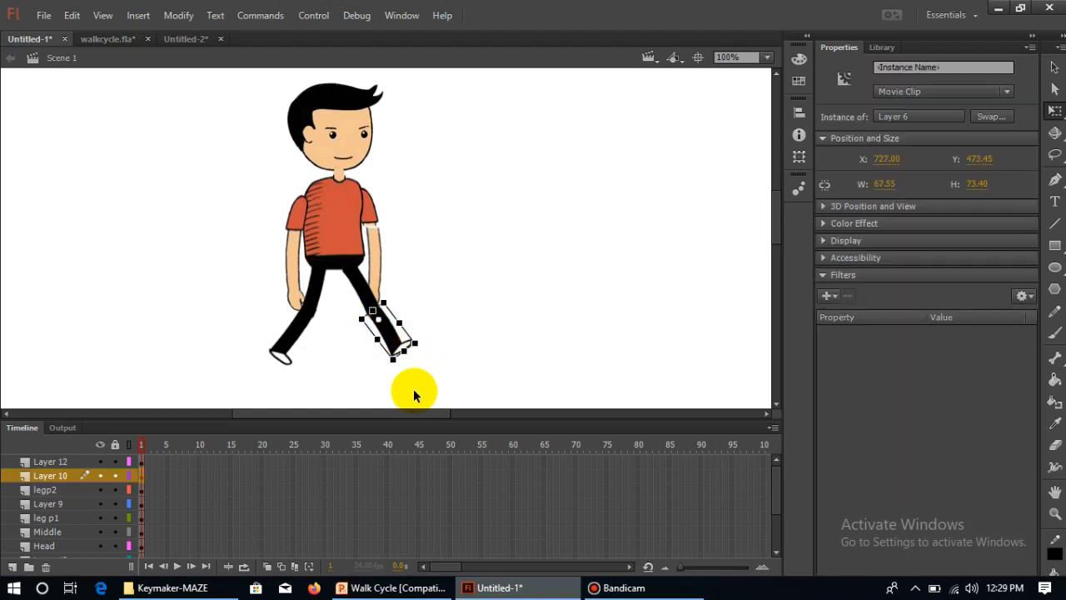
left_click(461, 356)
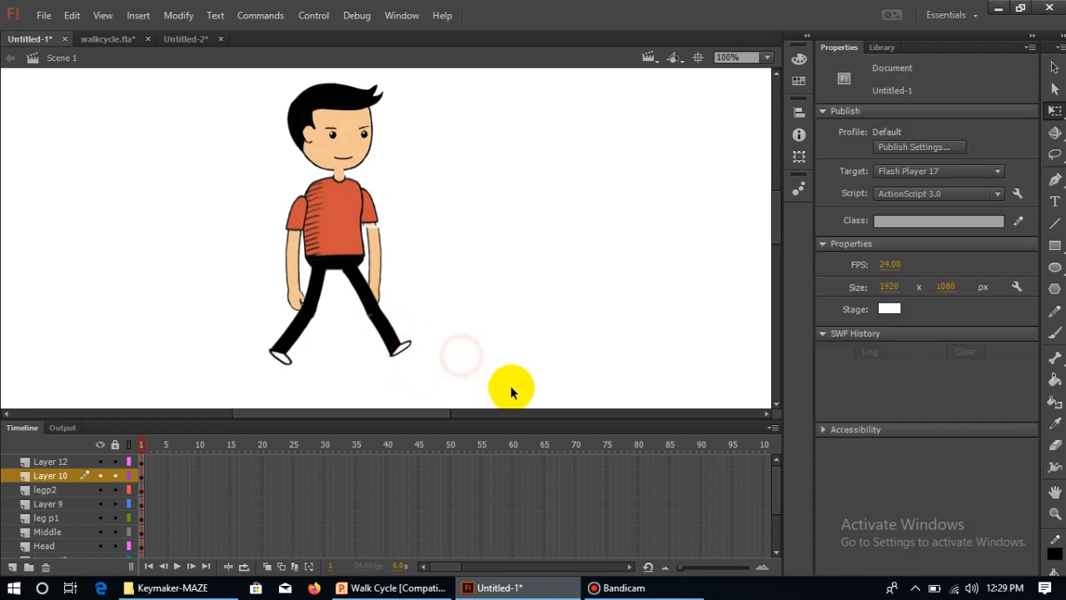
left_click(400, 349)
left_click_drag(408, 353, 383, 339)
left_click(442, 384)
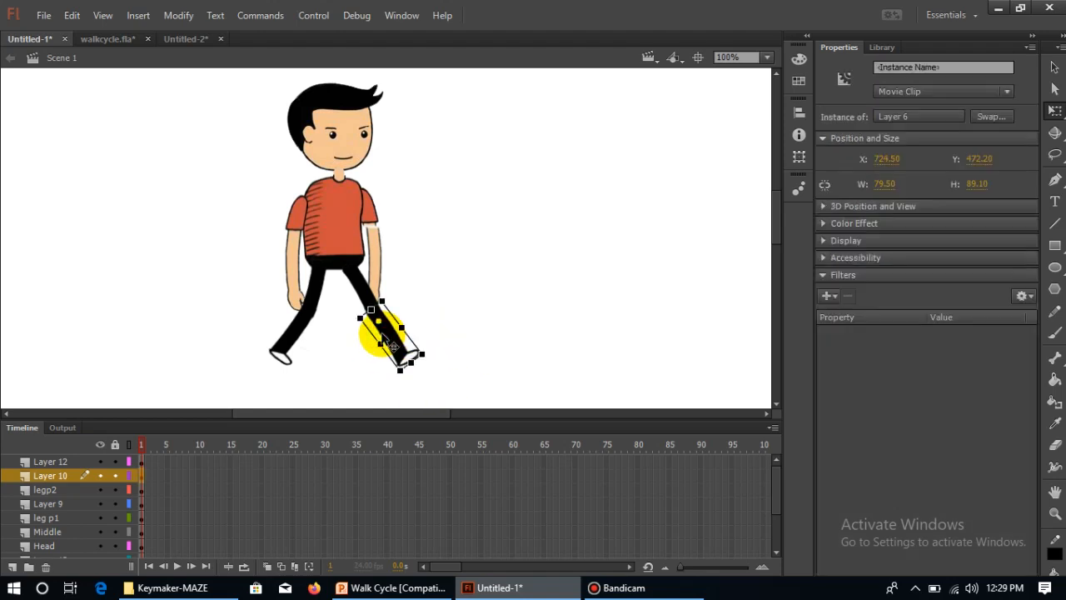
left_click(466, 324)
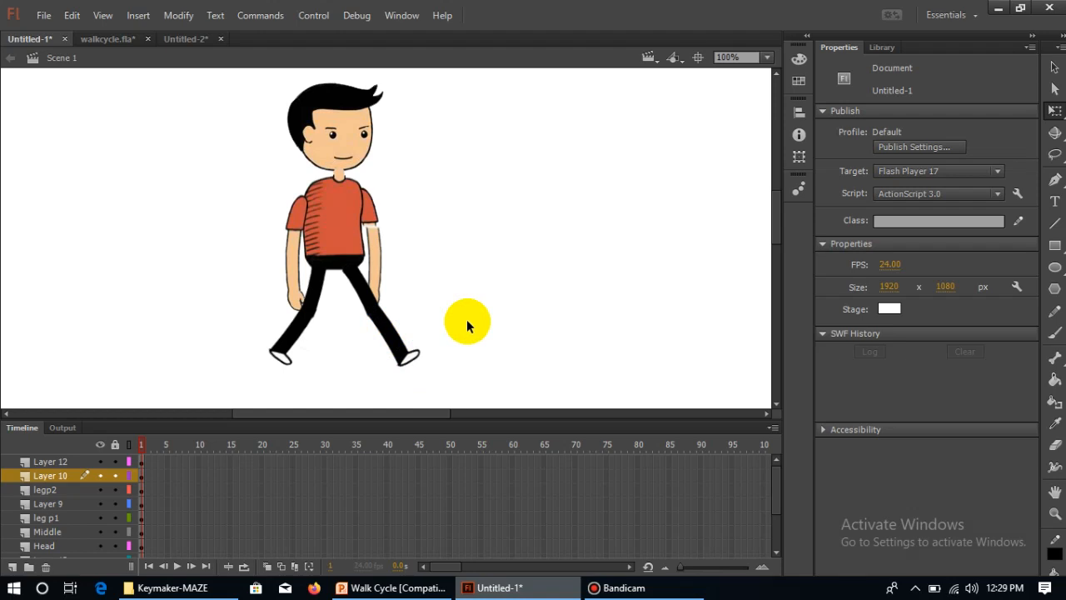
Add two new layers above Layer 10 and draw a thin ground rectangle about 632 px wide and 12 px high below the feet
left_click(12, 567)
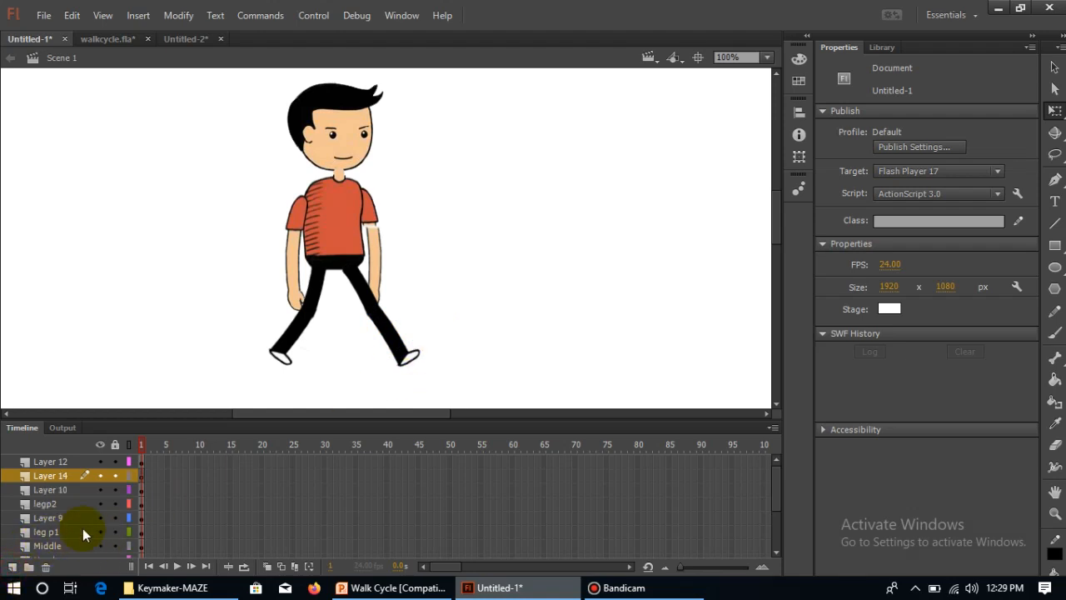
scroll(45, 494, "down", 2)
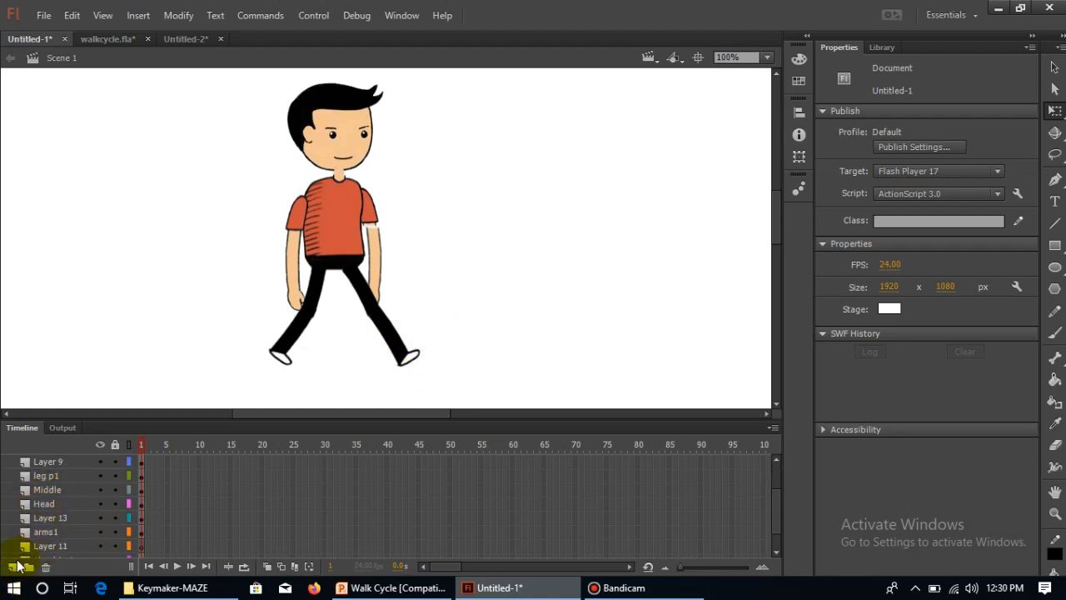
left_click(12, 568)
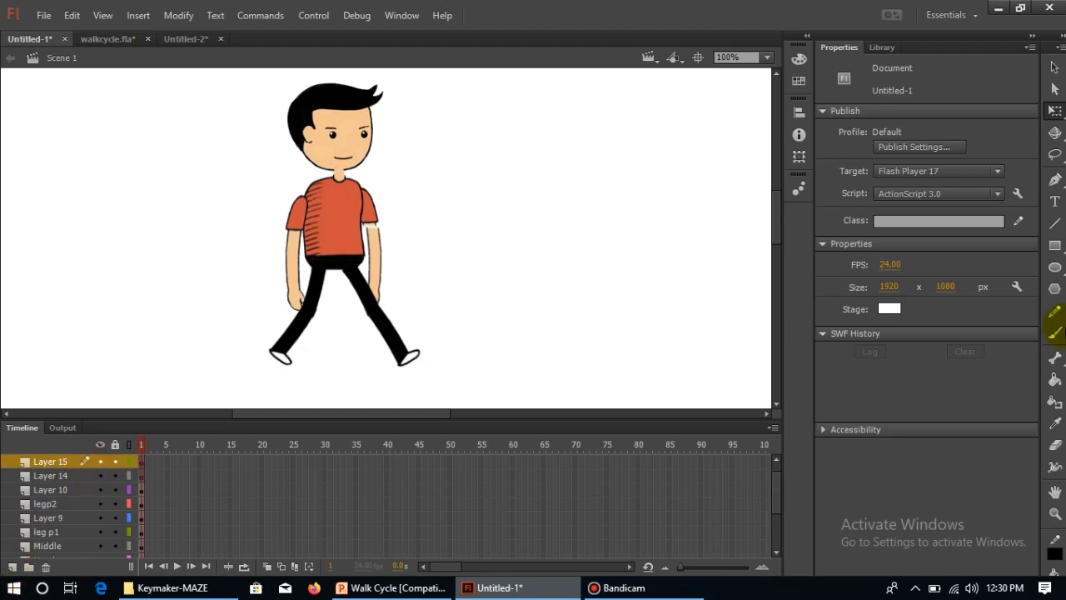
left_click(1055, 244)
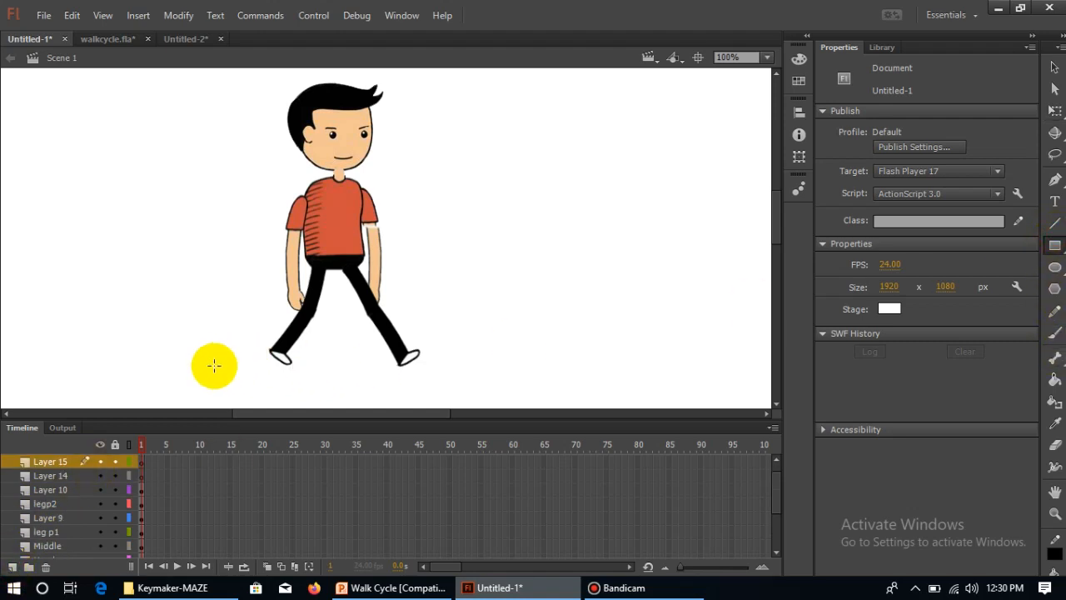
left_click_drag(178, 374, 671, 389)
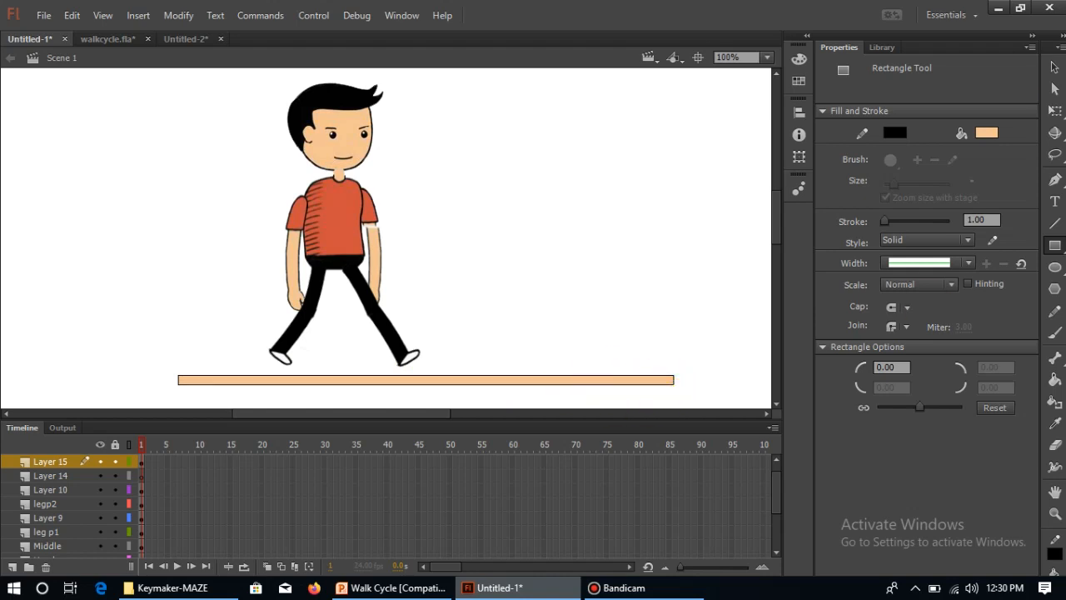
Convert the fill of the ground rectangle to a movie clip symbol
left_click(1054, 67)
right_click(445, 379)
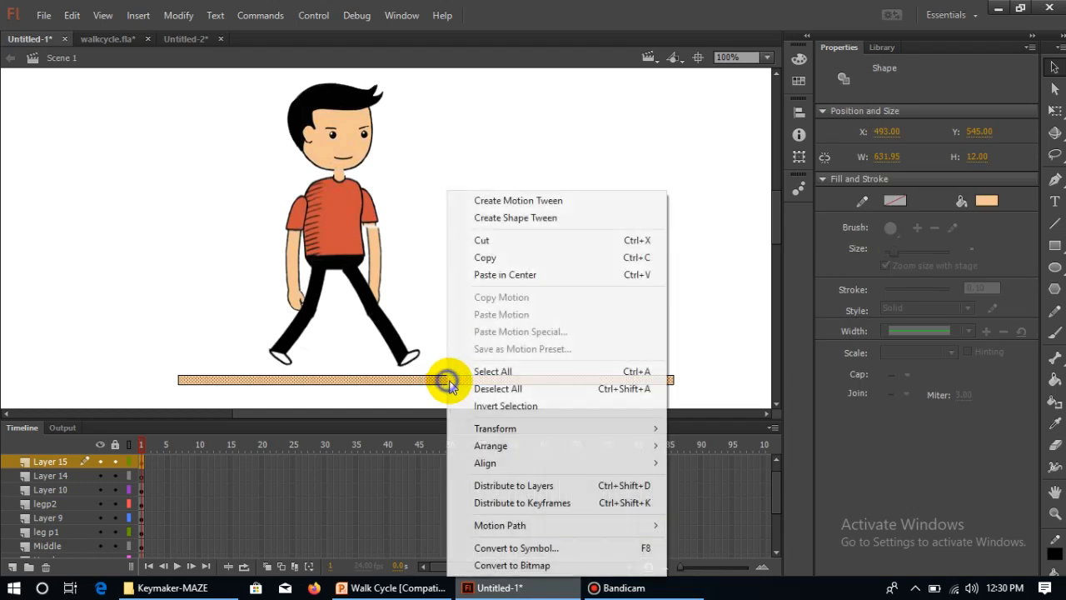
left_click(506, 548)
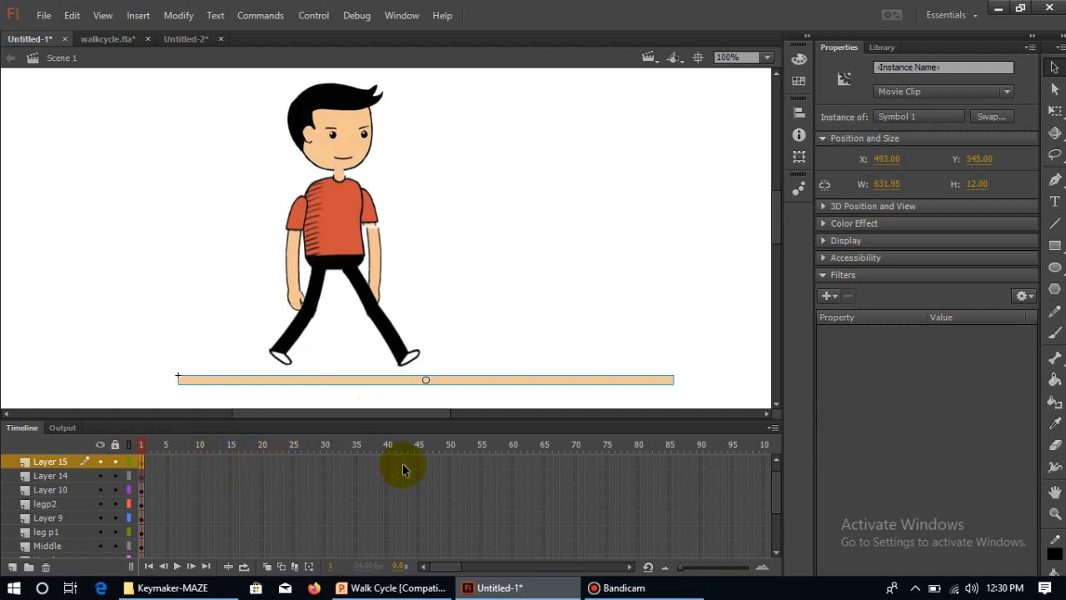
scroll(290, 502, "down", 2)
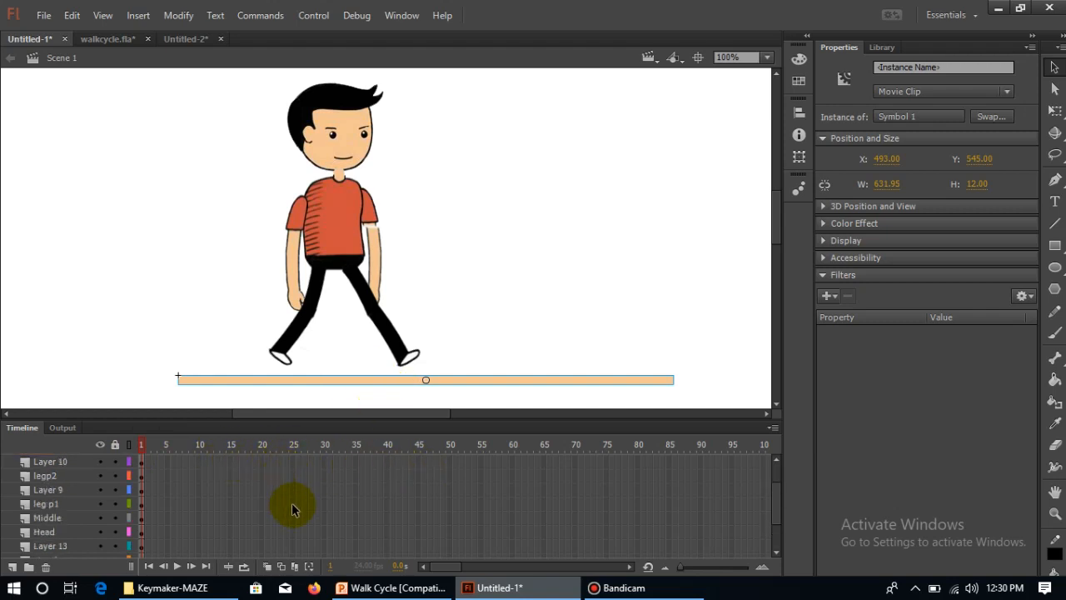
scroll(292, 508, "up", 2)
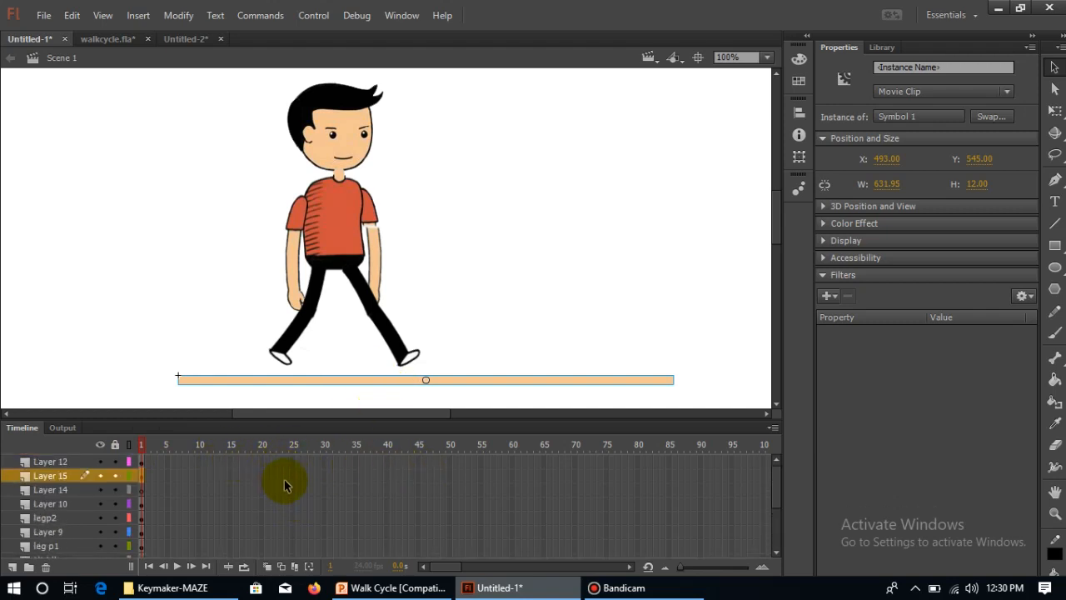
left_click(448, 463)
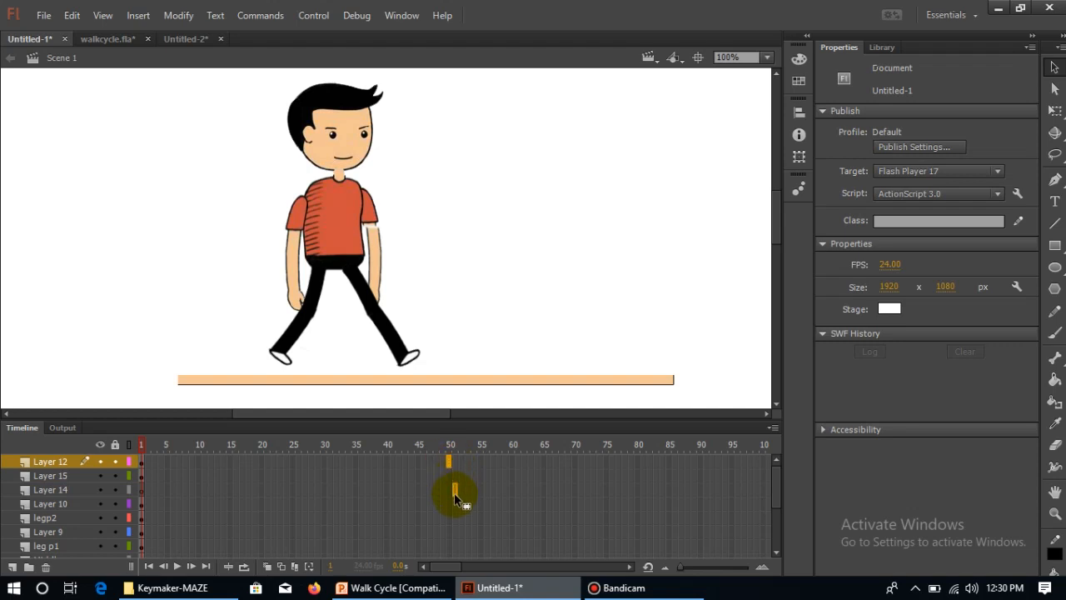
left_click_drag(454, 492, 453, 492)
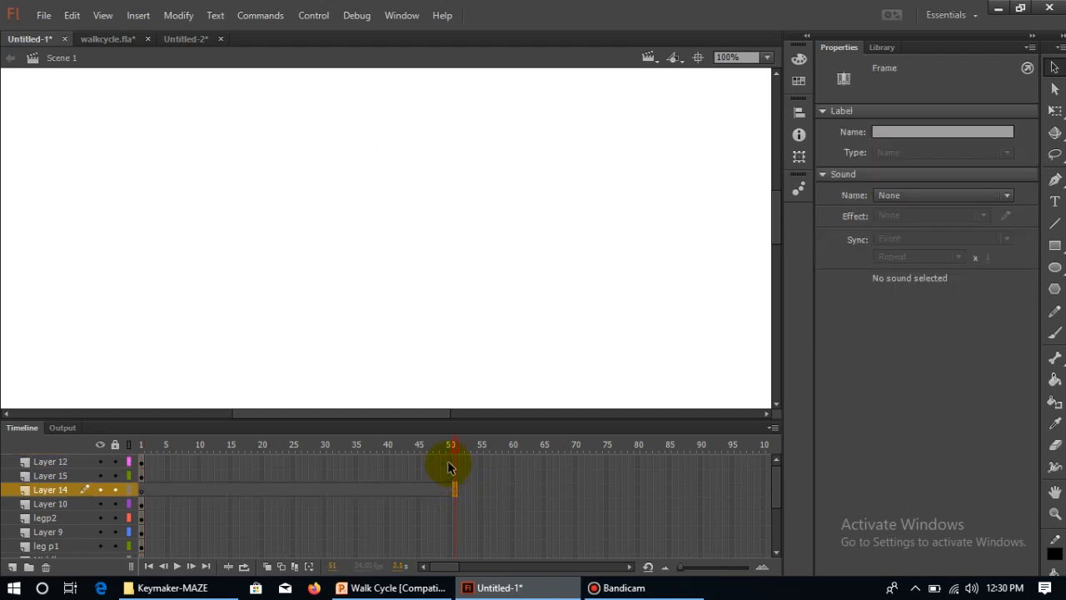
left_click(449, 464)
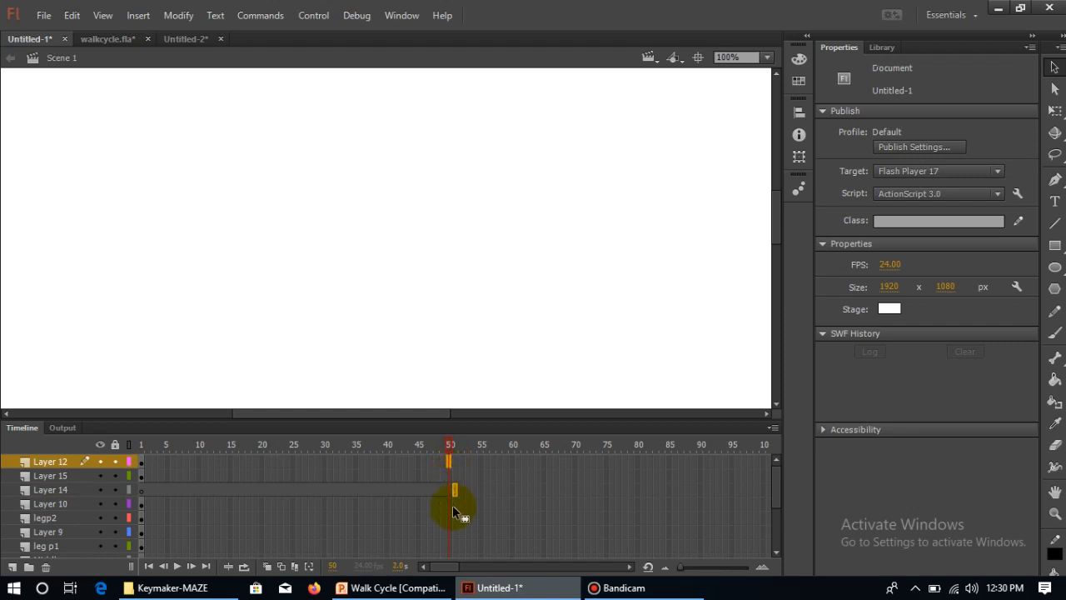
left_click(452, 522)
left_click(454, 462)
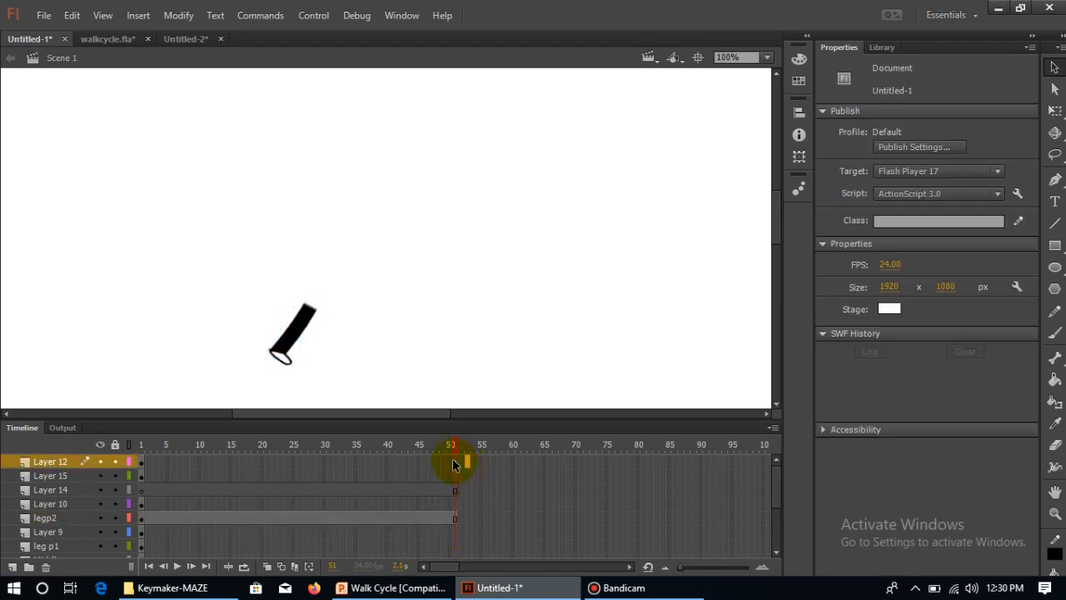
key("ctrl+z")
key("ctrl+z")
key("ctrl+z")
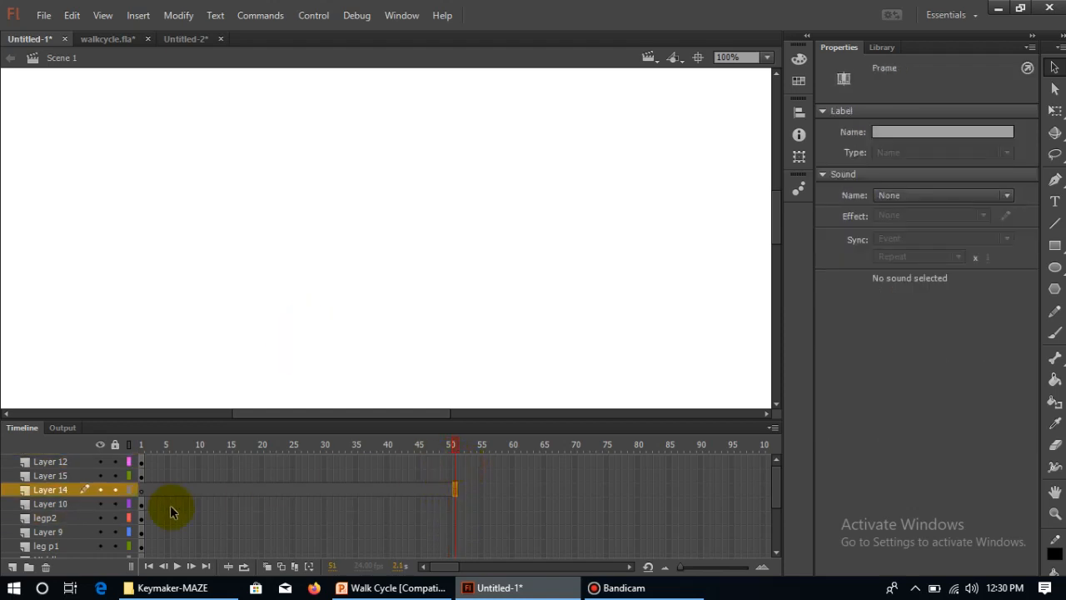
key("ctrl+z")
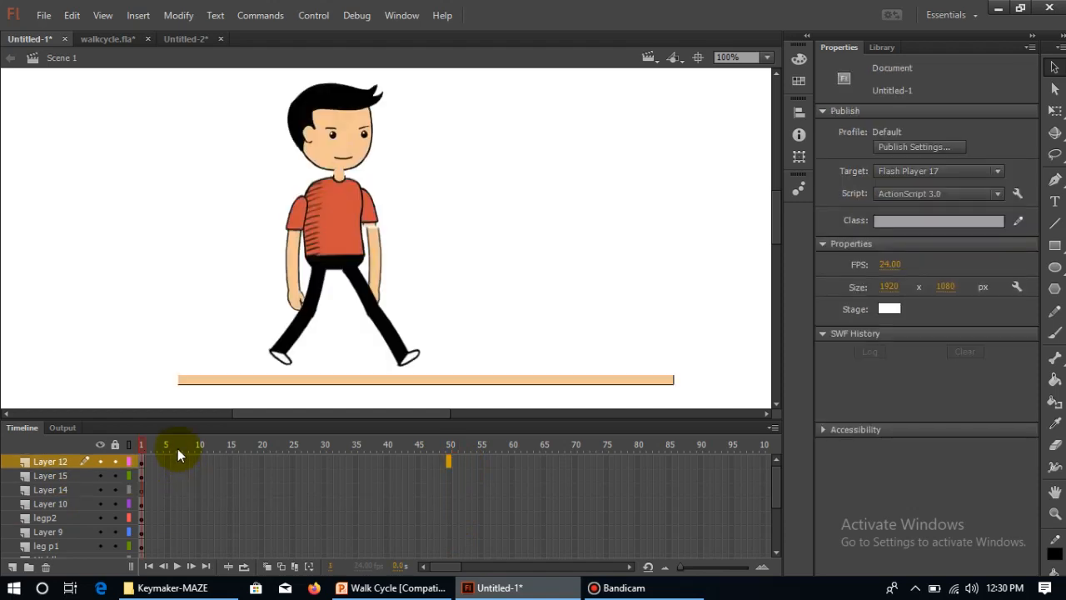
Insert a keyframe at frame 50 on all layers, from Layer 12 down to Layer 1
left_click(449, 464)
left_click(472, 477)
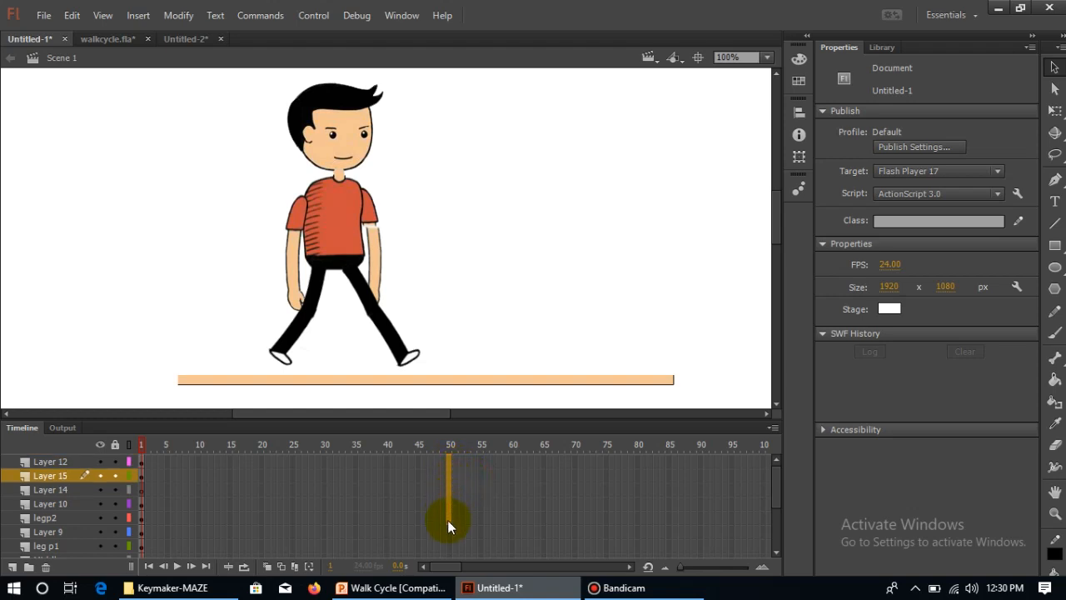
scroll(447, 541, "down", 5)
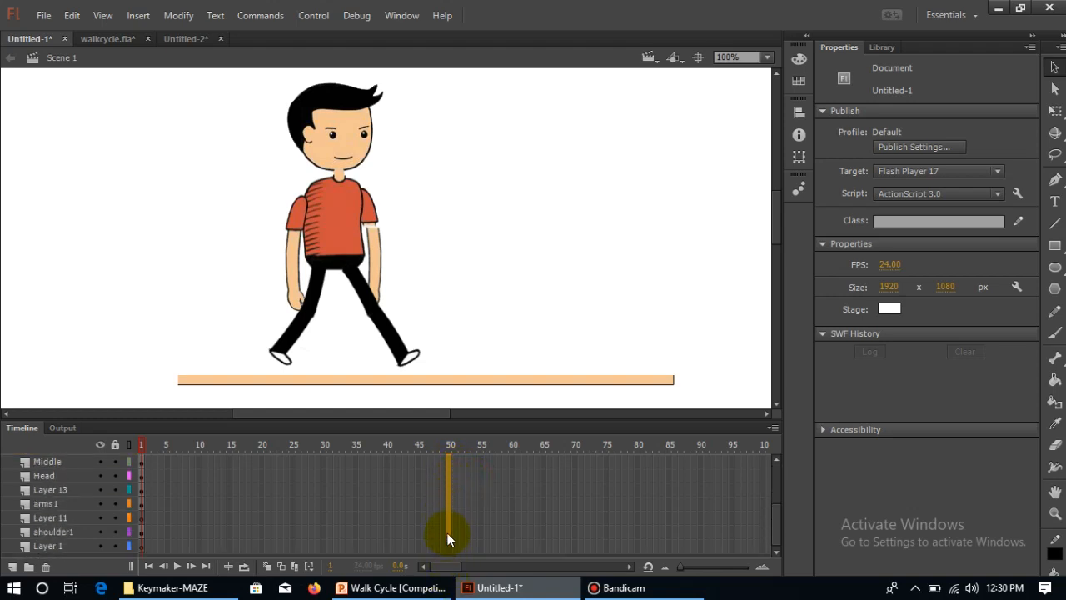
left_click(448, 545)
right_click(447, 526)
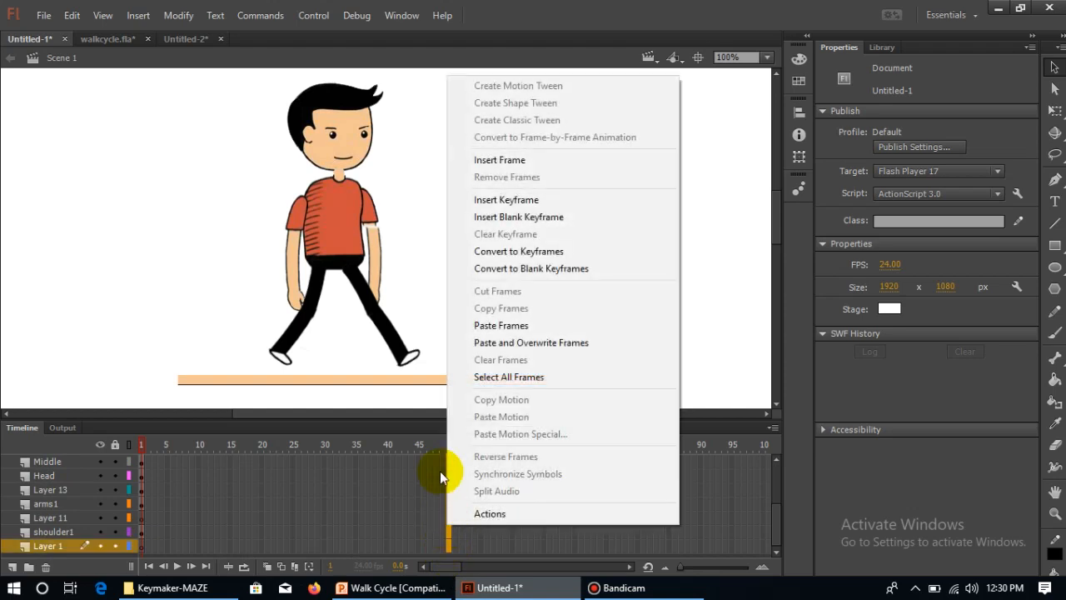
left_click(523, 200)
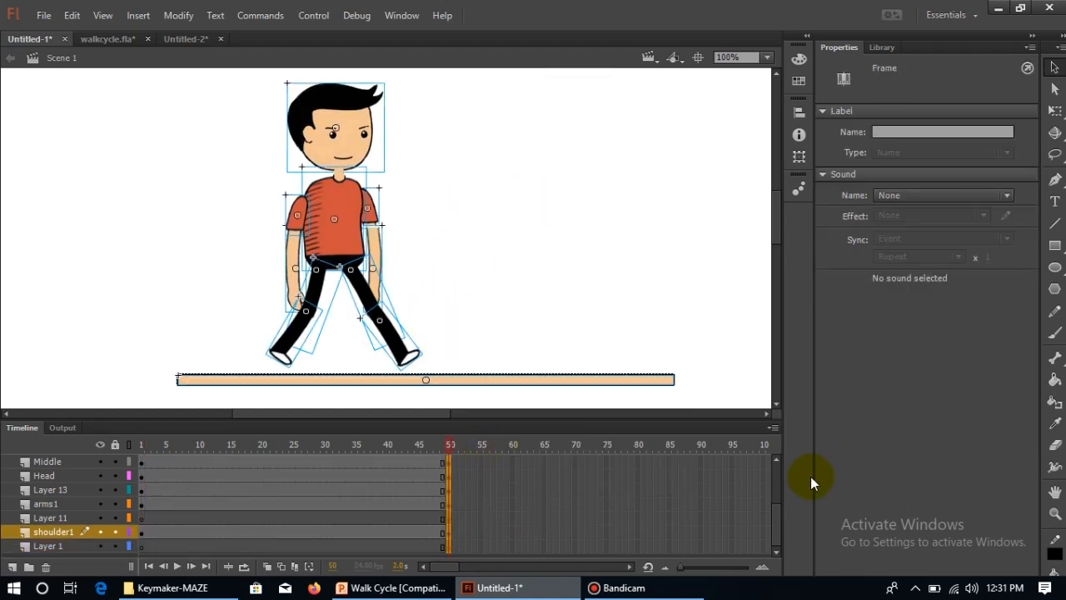
left_click_drag(775, 515, 777, 449)
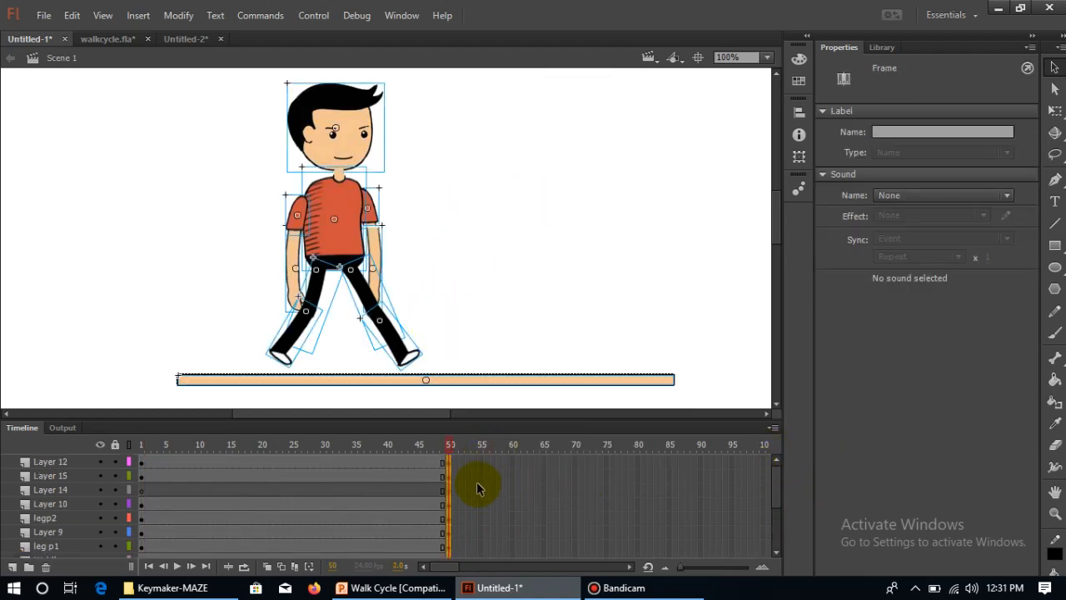
Select frame 5 of Layer 12 as the current frame for the next pose
left_click(281, 476)
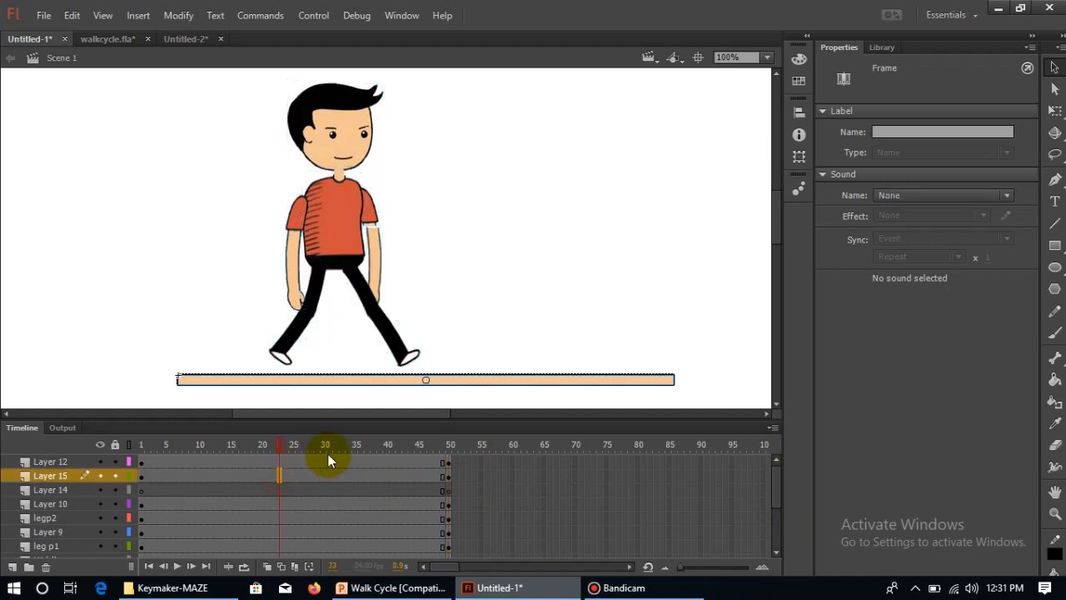
left_click(261, 463)
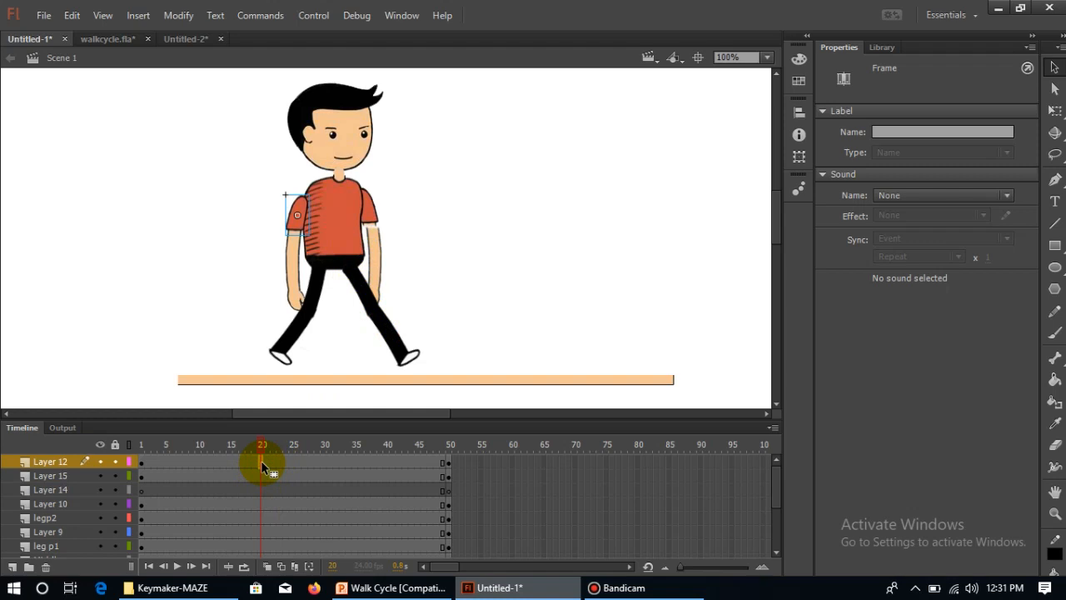
left_click(138, 443)
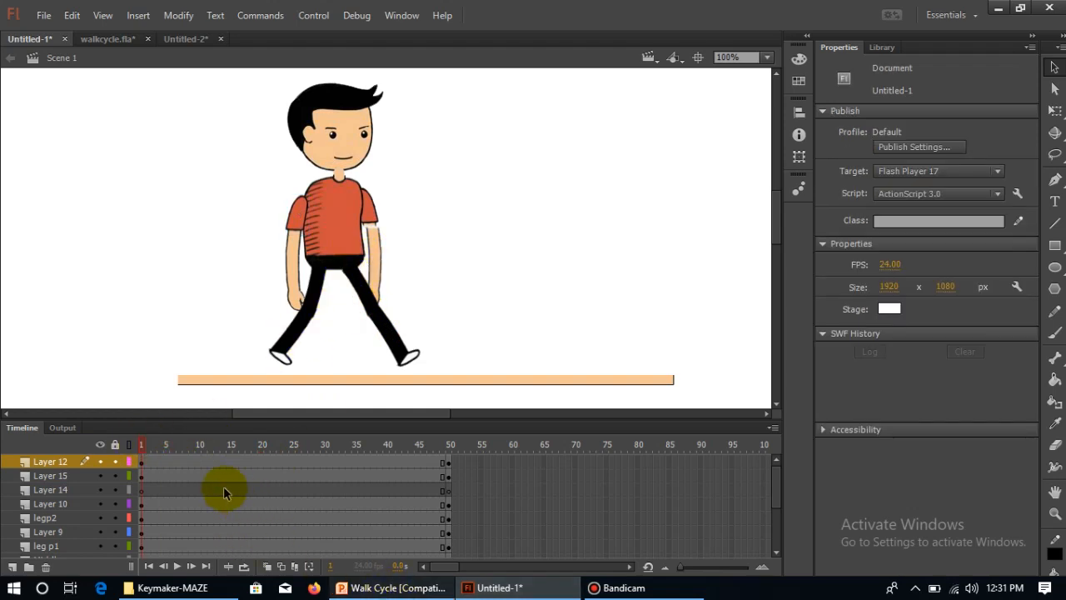
left_click(165, 466)
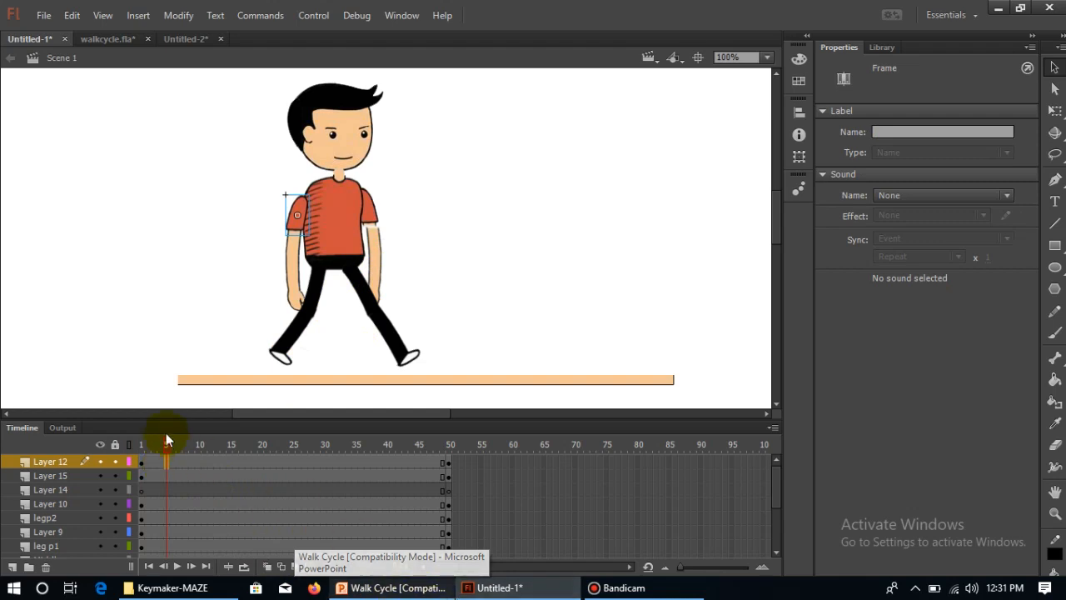
Examine the Down pose on the Creating Poses slide in PowerPoint and return to the Untitled-1 animation
left_click(391, 585)
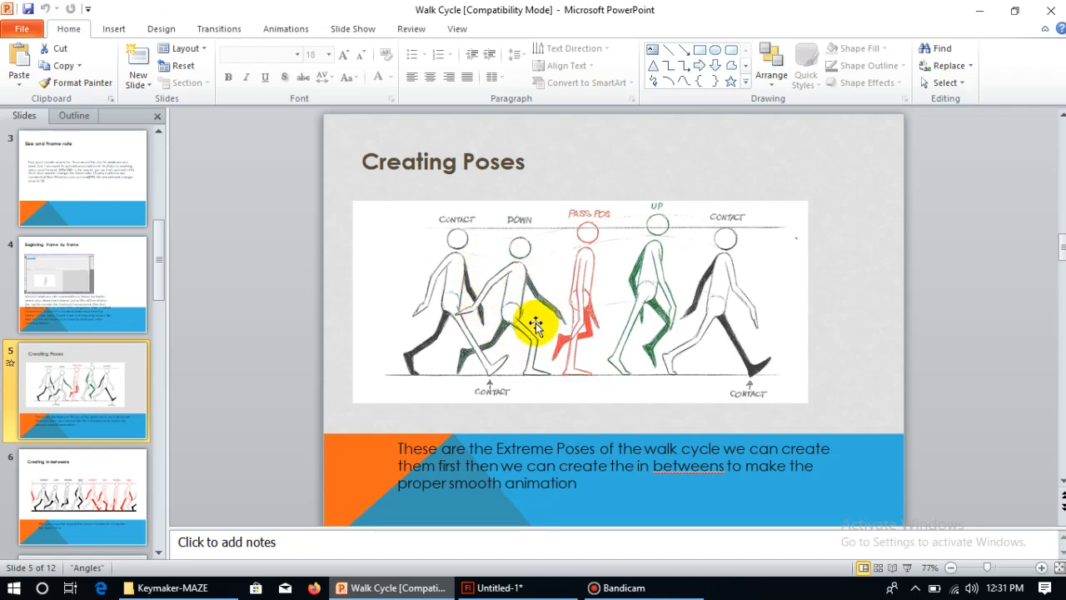
left_click(513, 588)
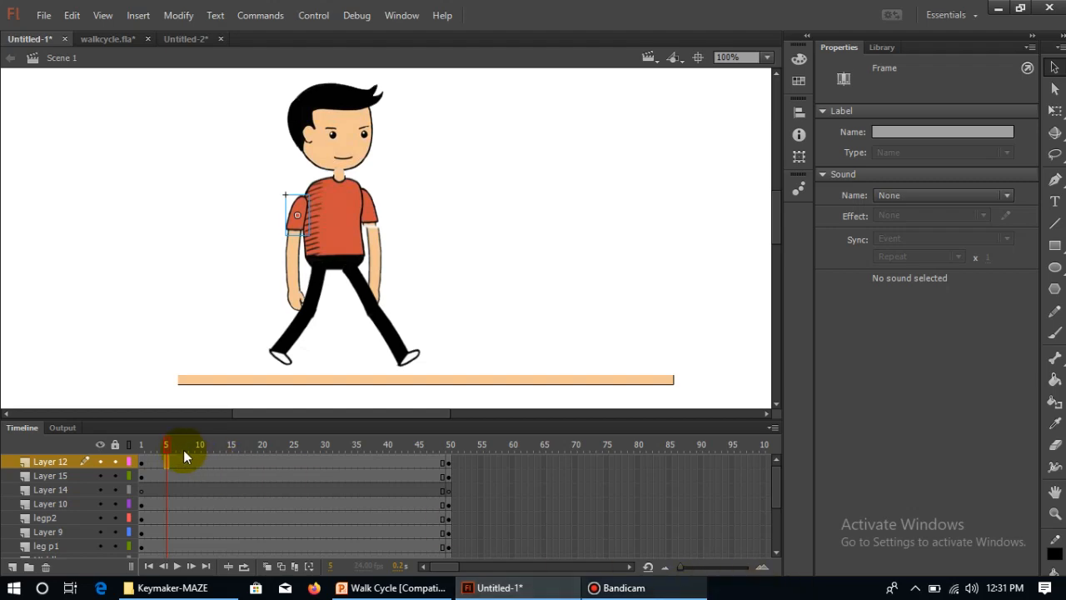
left_click(349, 588)
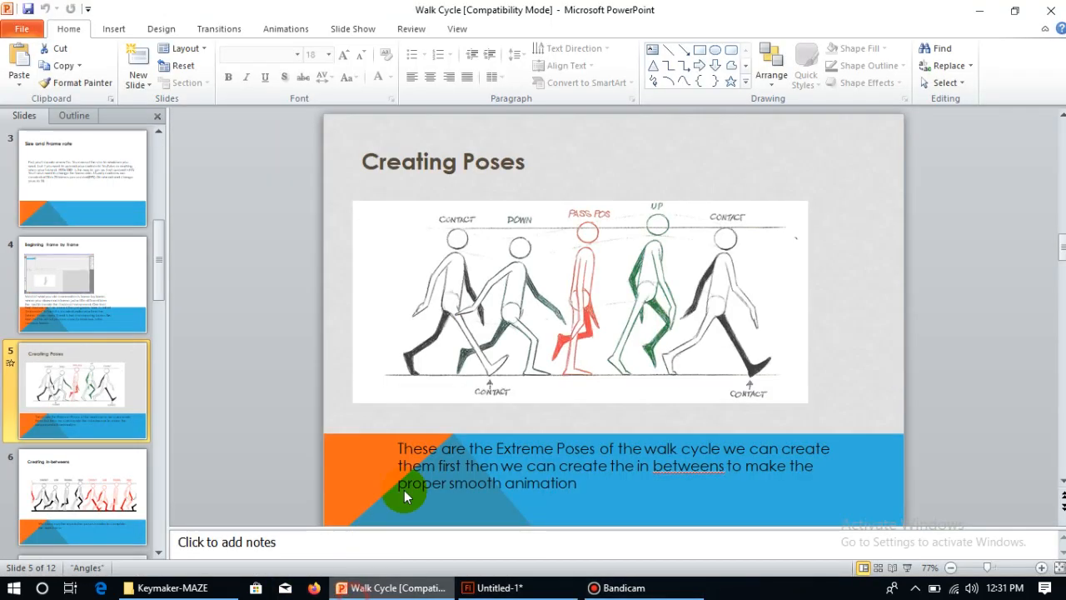
left_click(520, 588)
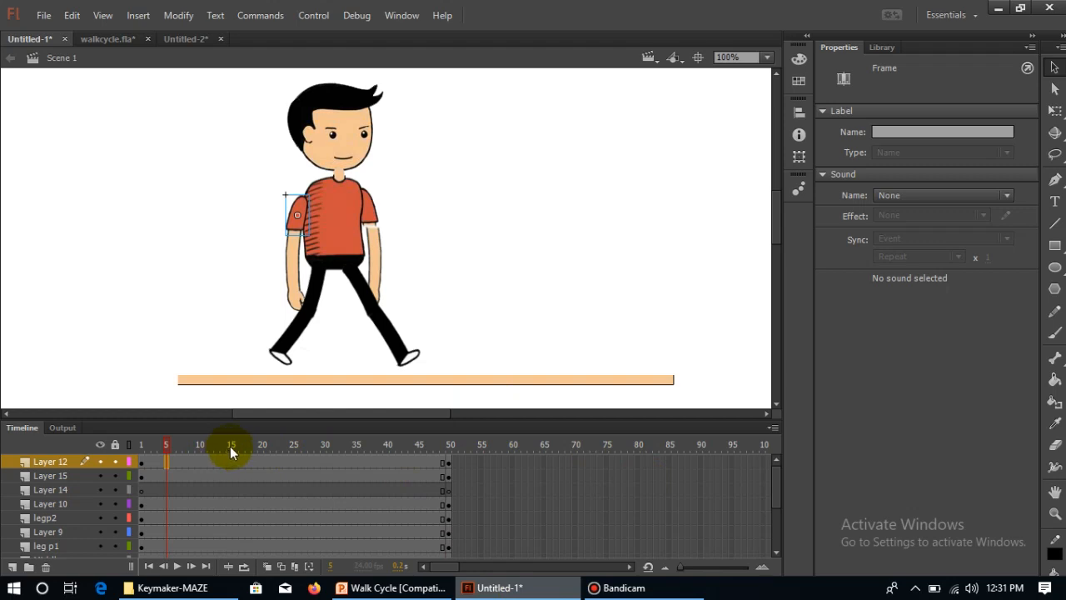
Play the finished reference walk in walkcycle.fla from frame 1 and pause it
left_click(97, 39)
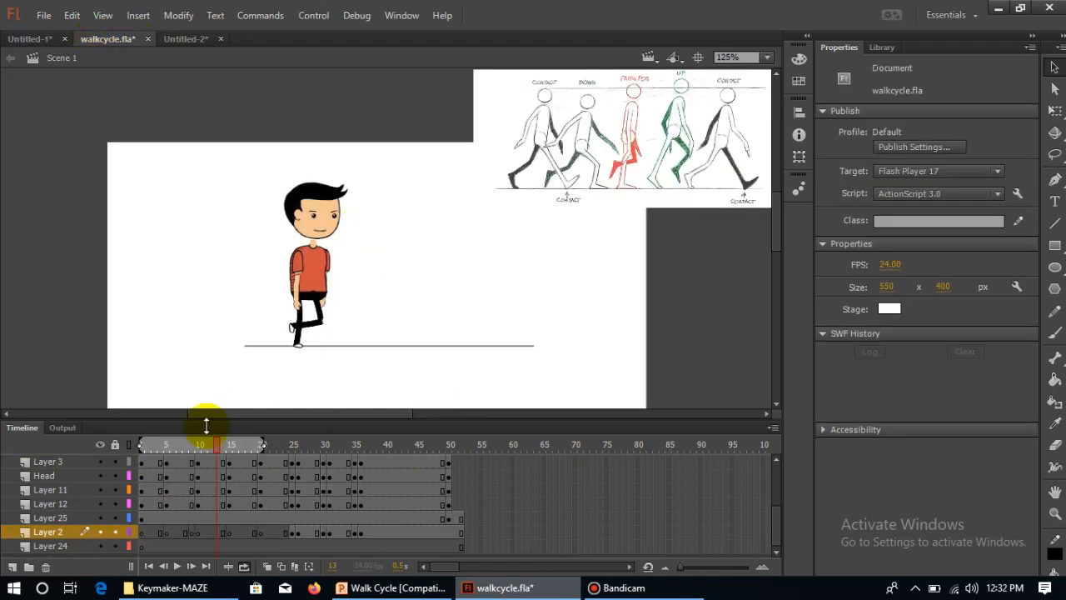
left_click(141, 444)
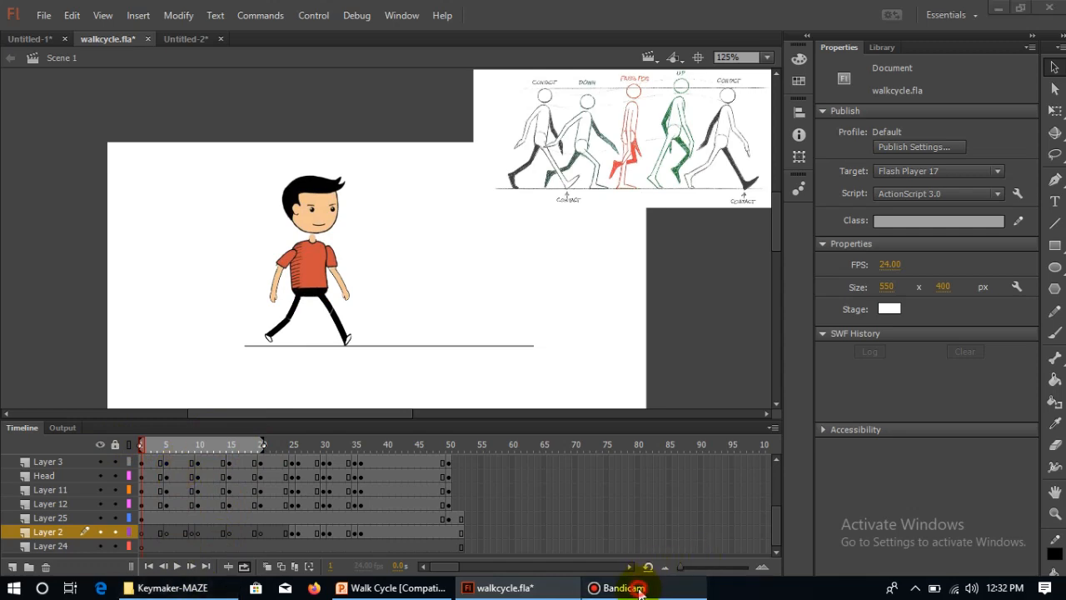
left_click(612, 587)
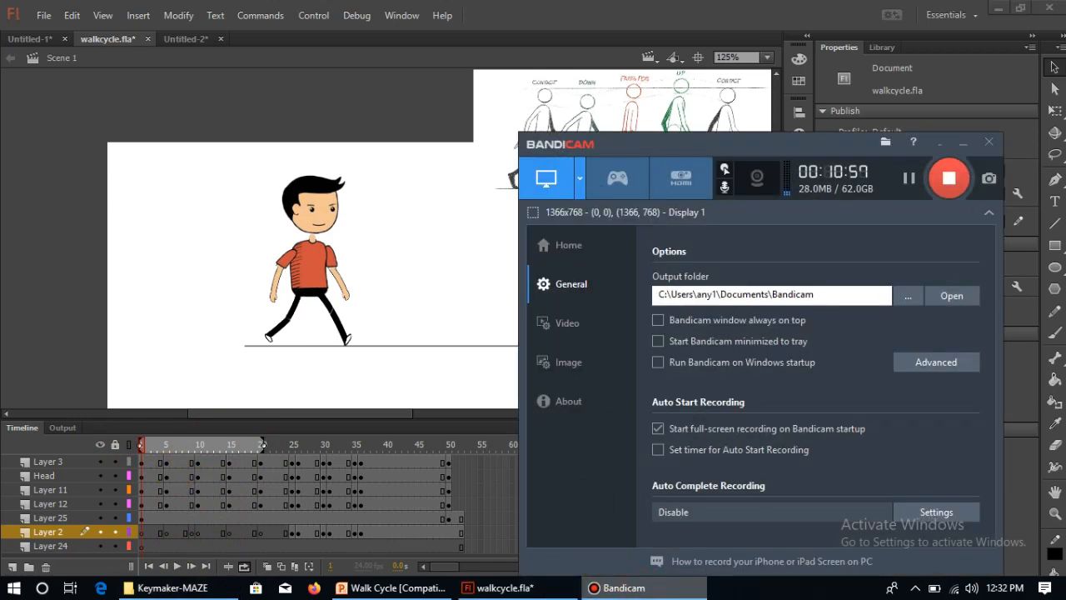
left_click(963, 143)
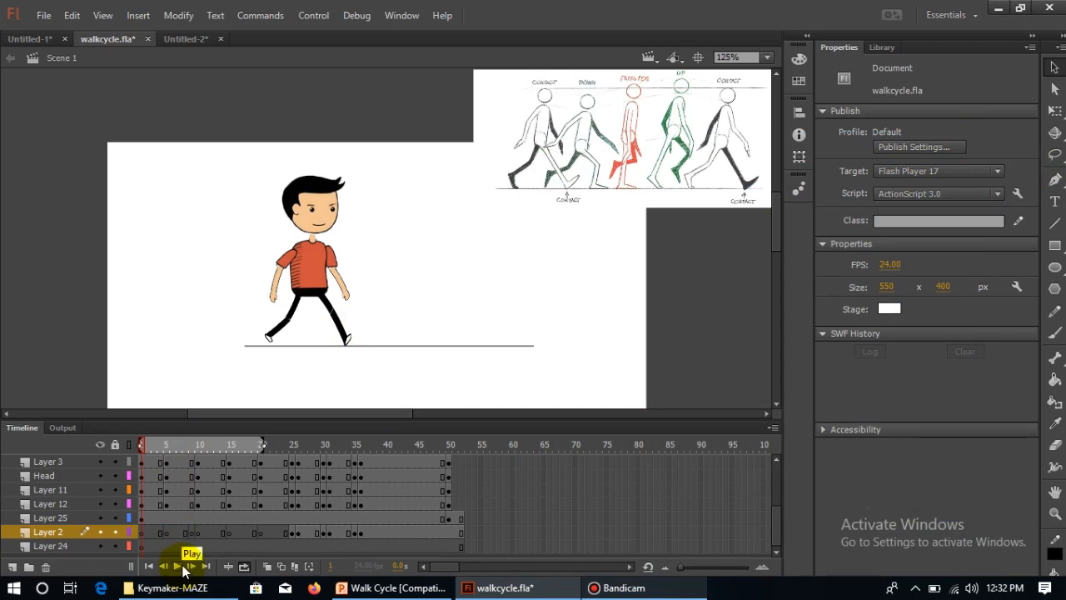
left_click(179, 566)
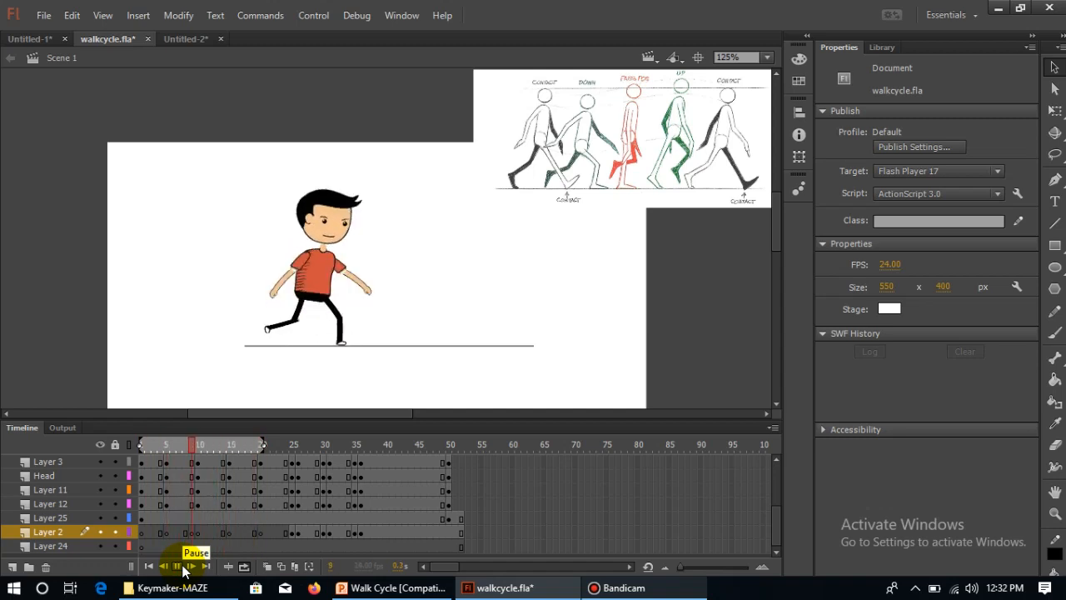
left_click(183, 568)
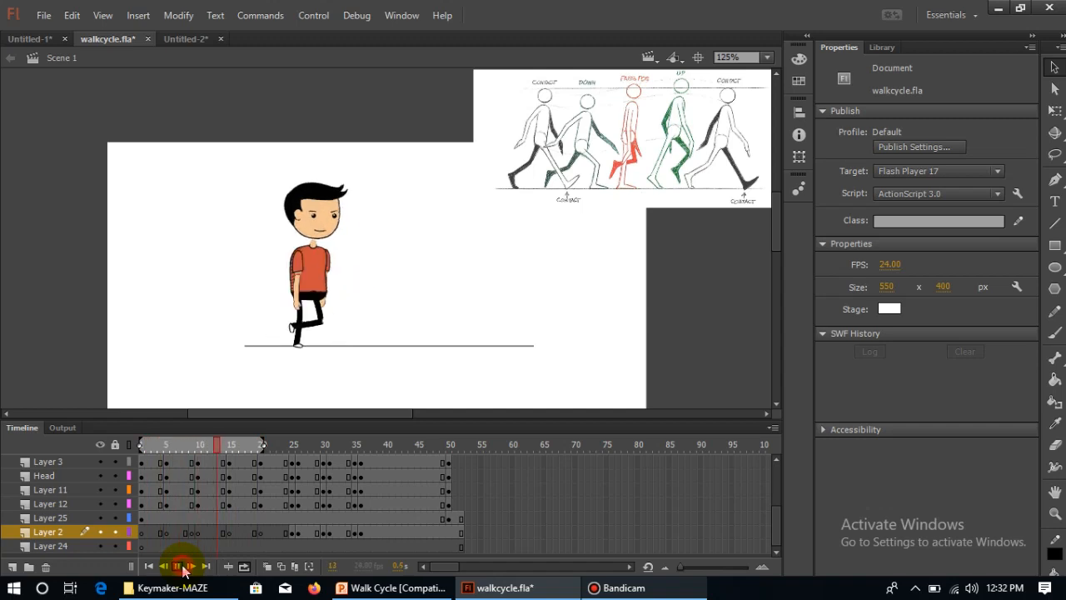
left_click(183, 568)
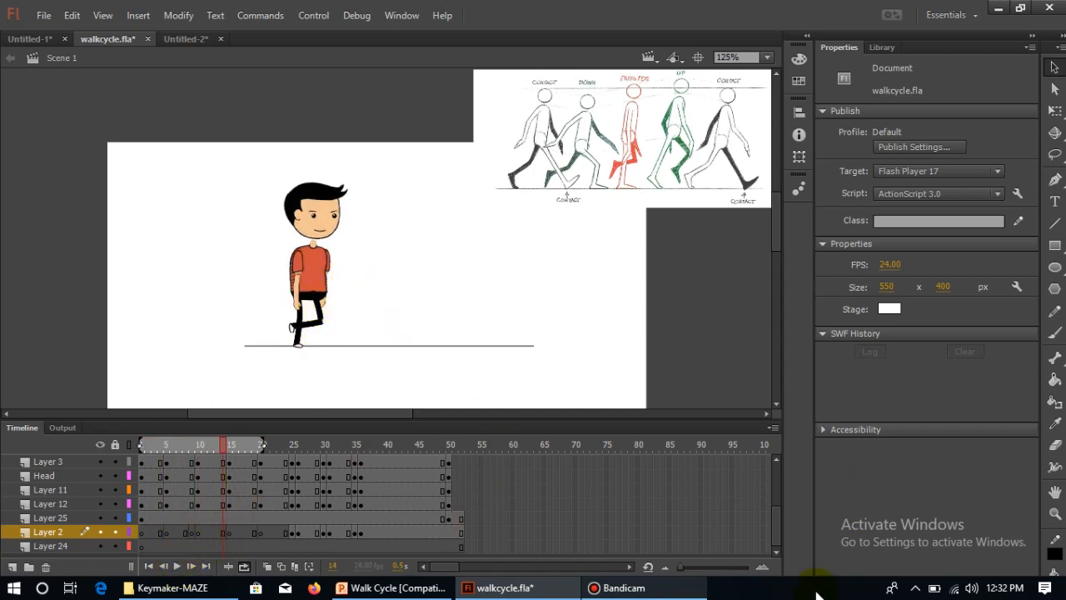
Compare the Down pose on the PowerPoint slide with the pose at frame 6 of walkcycle.fla
left_click(533, 587)
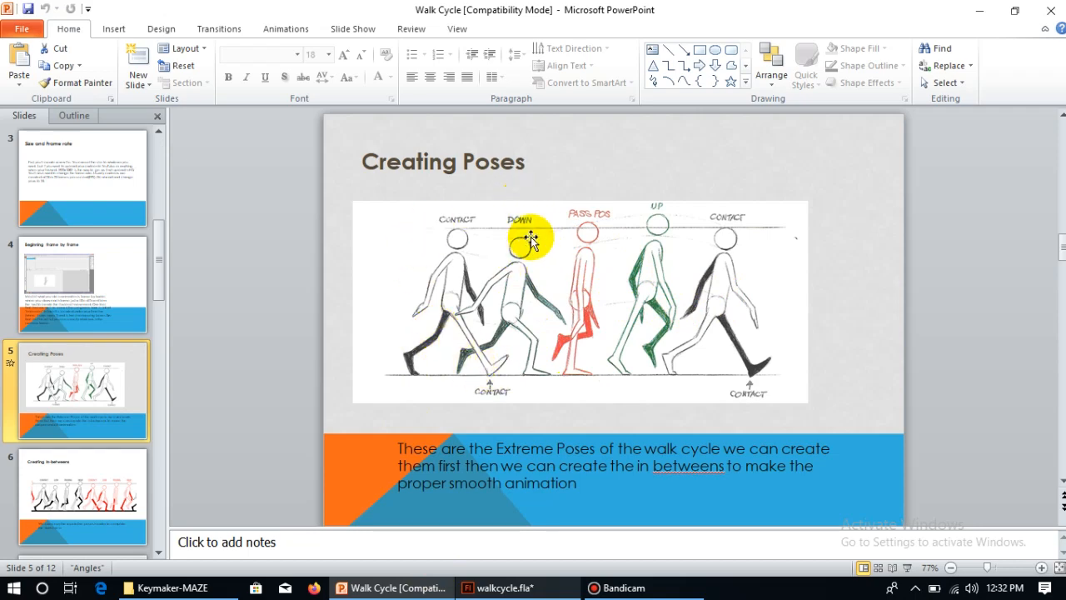
left_click(503, 574)
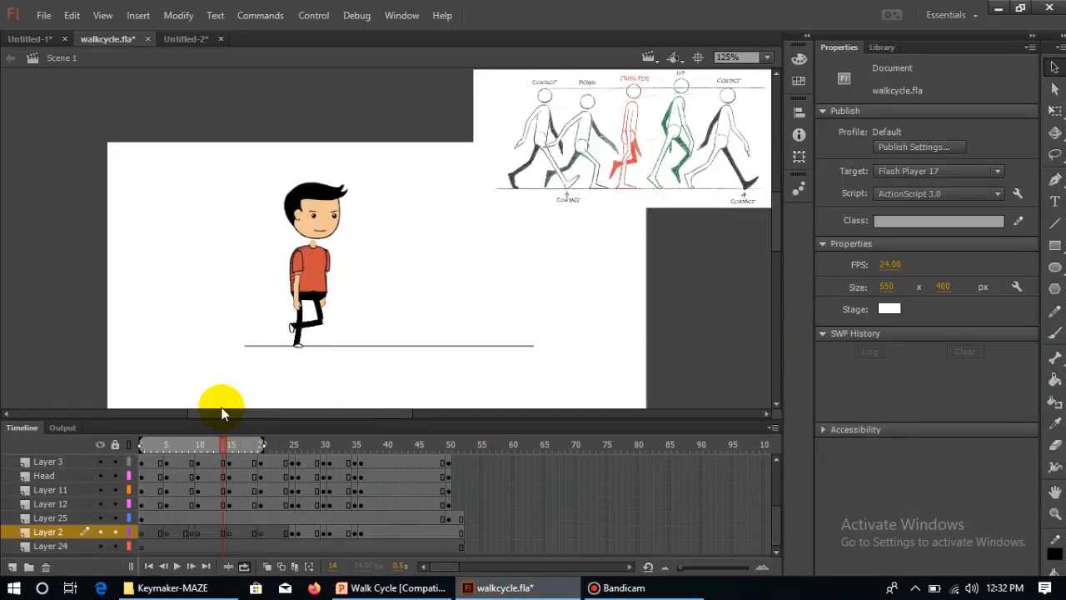
mouse_move(179, 443)
left_mouse_down()
mouse_move(137, 446)
mouse_move(171, 446)
left_mouse_up()
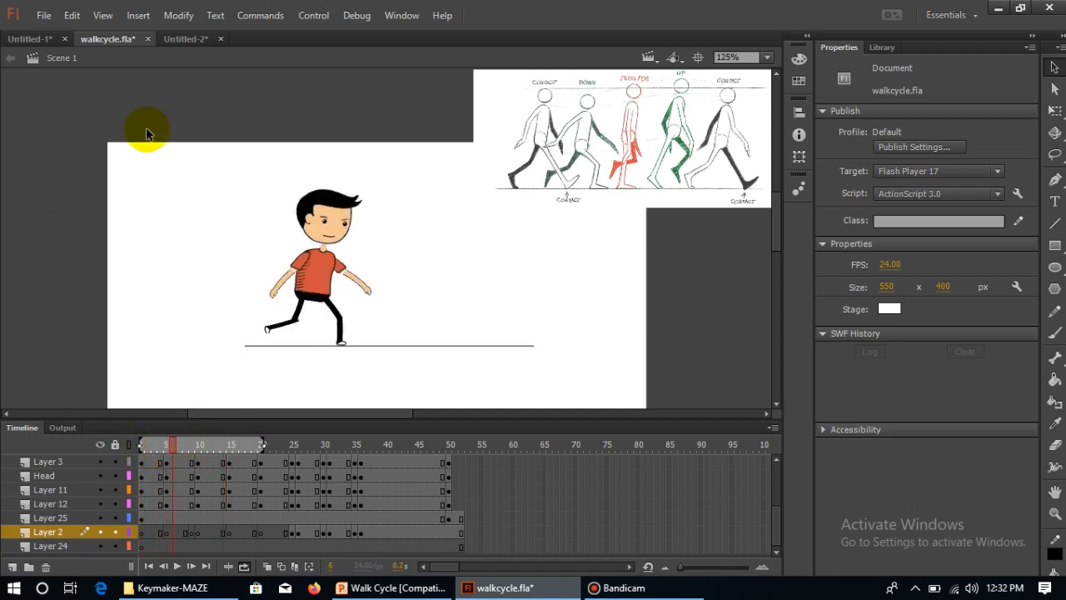
In Untitled-1, select the whole boy without the ground bar at frame 5 and rotate him a few degrees clockwise with Free Transform
left_click(30, 38)
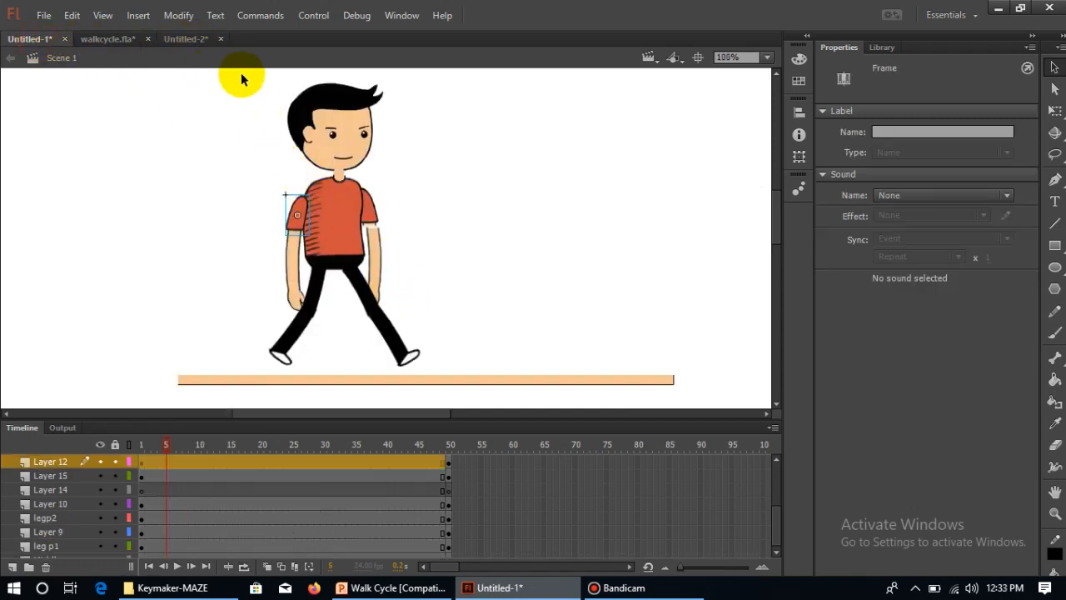
left_click_drag(241, 72, 455, 361)
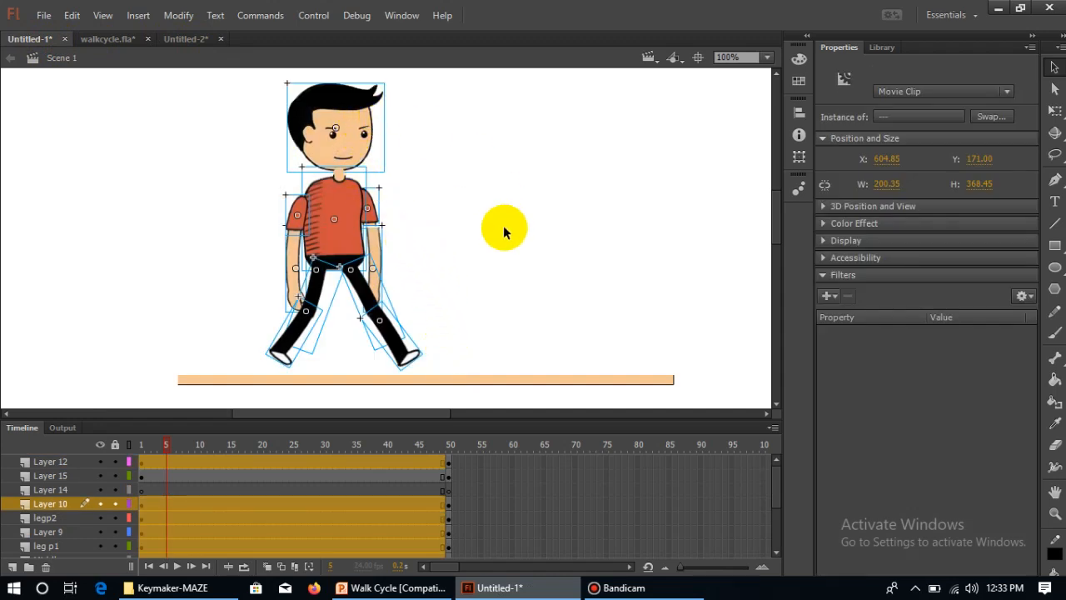
left_click(1054, 113)
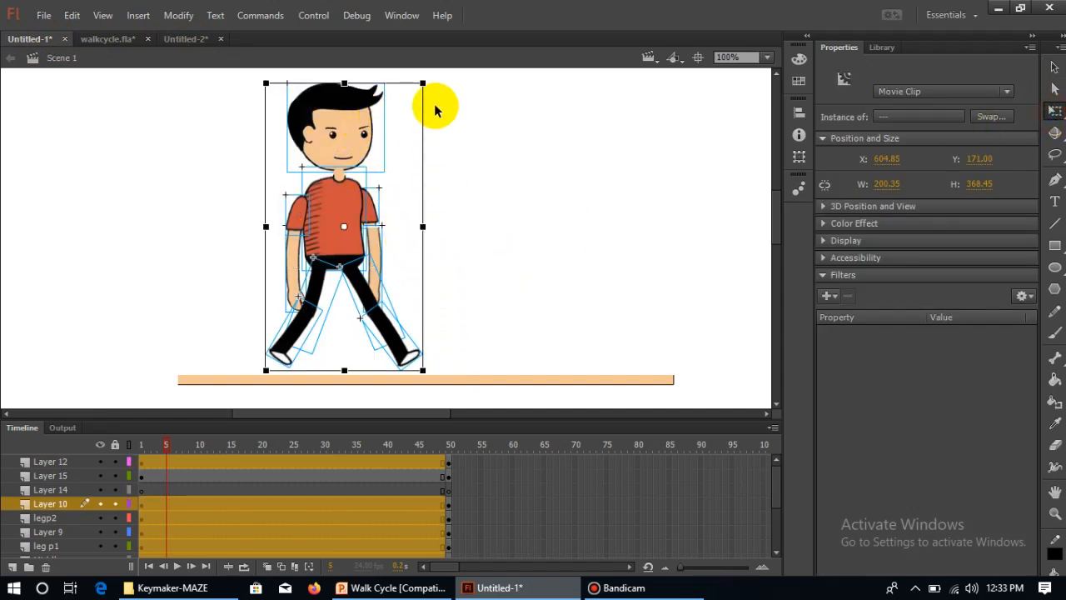
left_click_drag(446, 85, 451, 87)
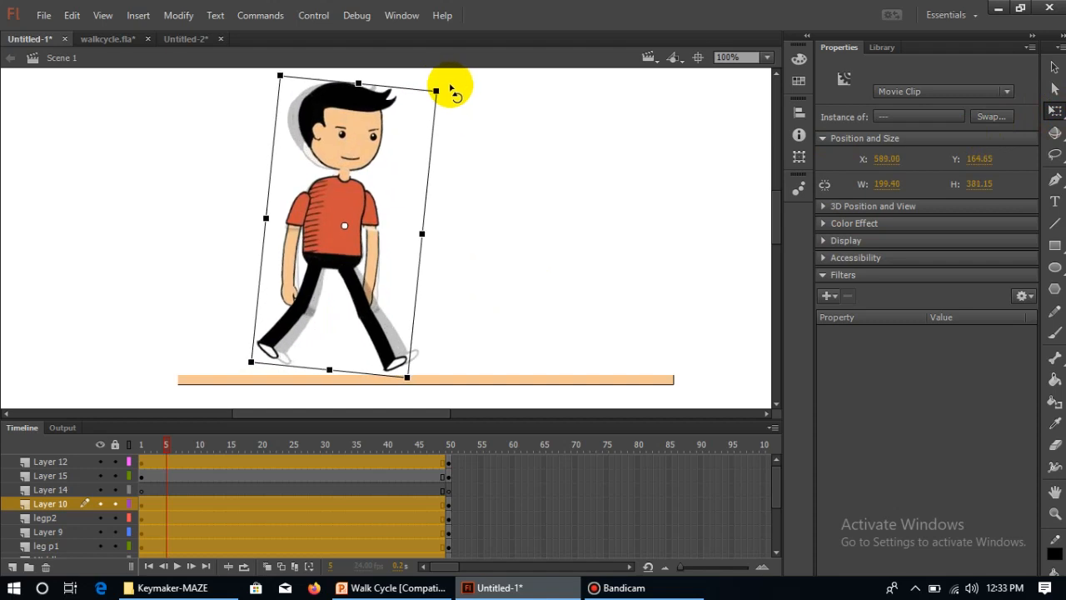
Shrink the whole boy at frame 5 to about 185 × 354 px and lower him until his feet rest on the ground bar
left_click_drag(450, 87, 451, 87)
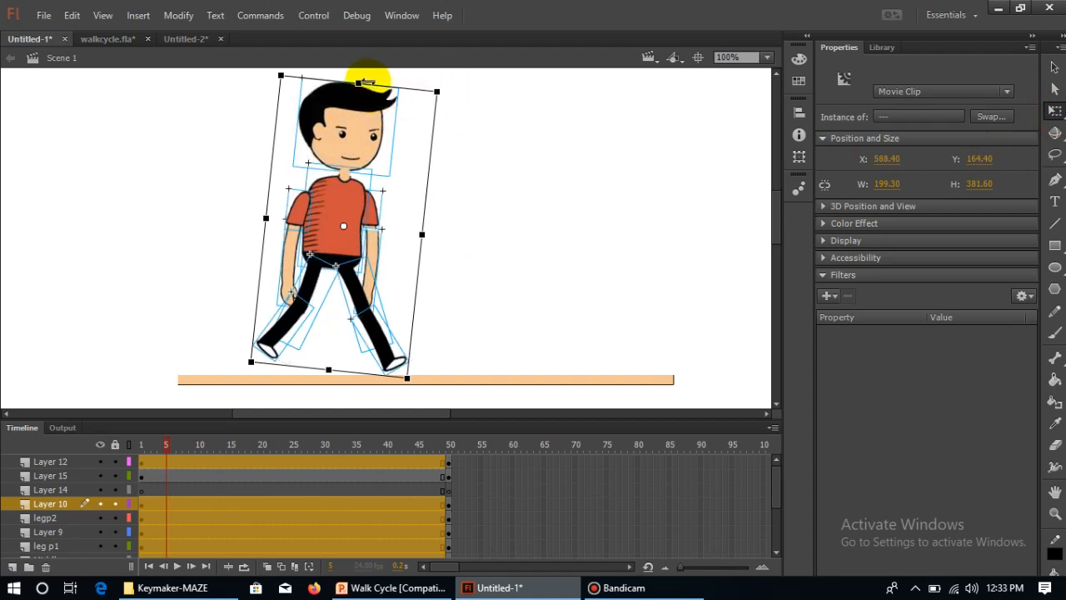
left_click_drag(359, 82, 359, 89)
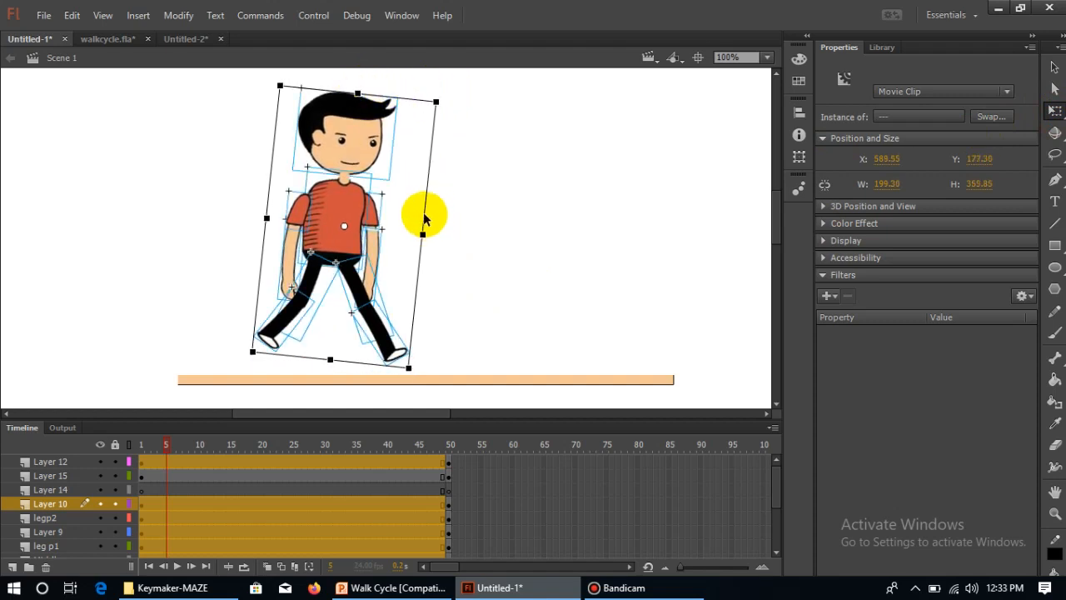
key("ctrl+z")
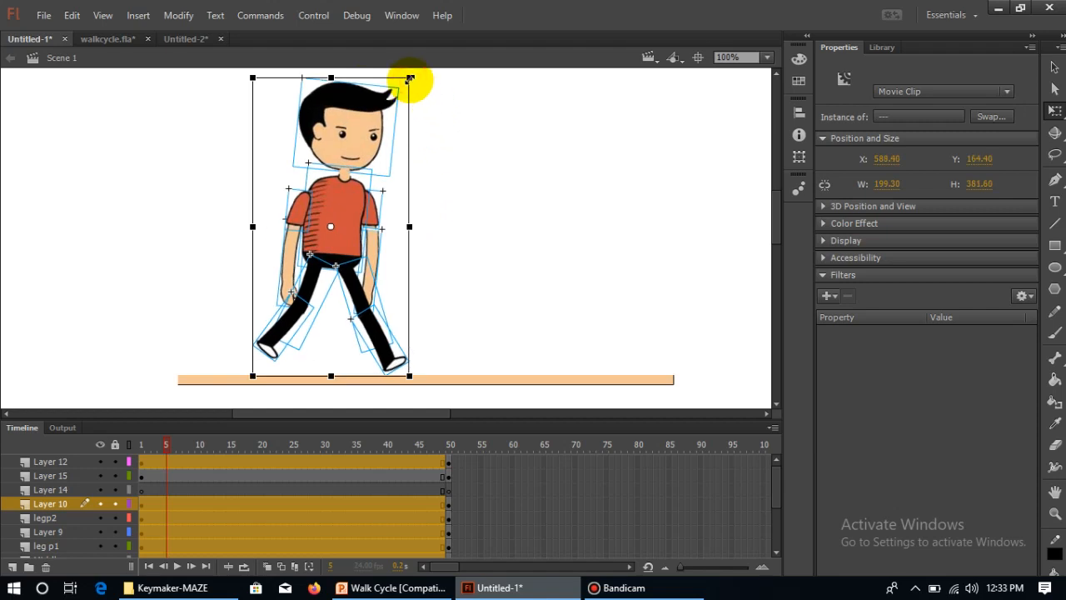
left_click_drag(408, 78, 404, 88)
left_click(351, 212)
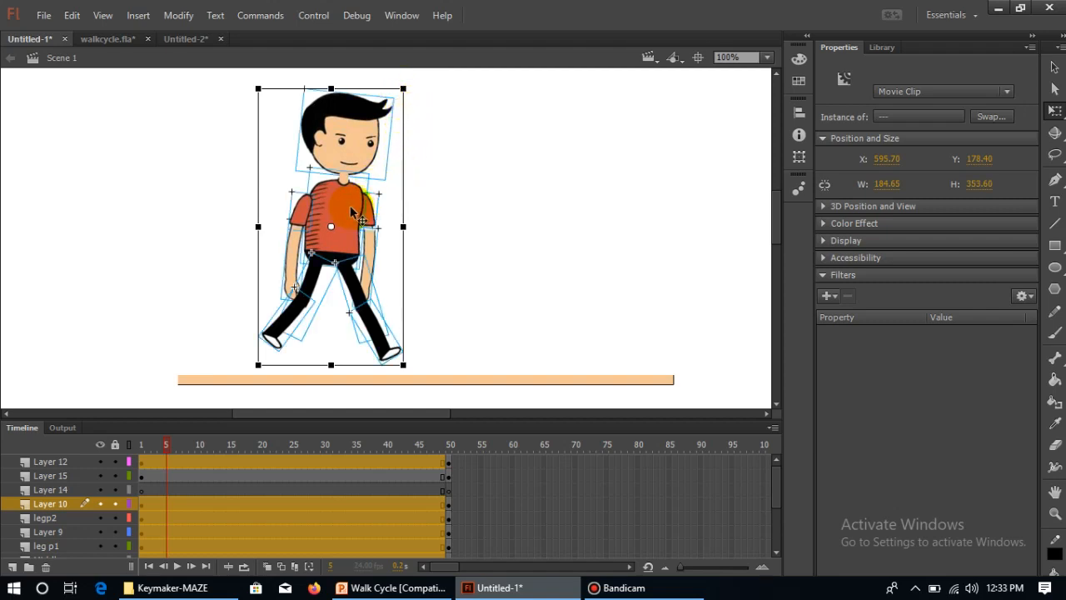
left_click_drag(351, 209, 350, 221)
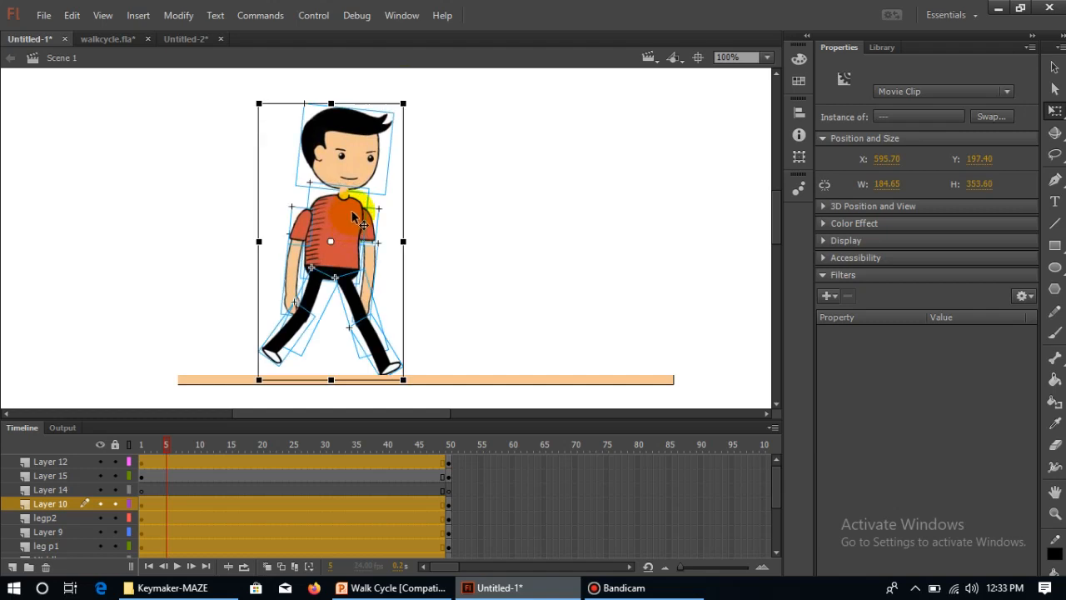
Examine the poses at frames 5, 11 and 15 of walkcycle.fla, glance at Untitled-2, and return to walkcycle.fla at frame 4
left_click(107, 38)
left_click_drag(169, 450, 168, 450)
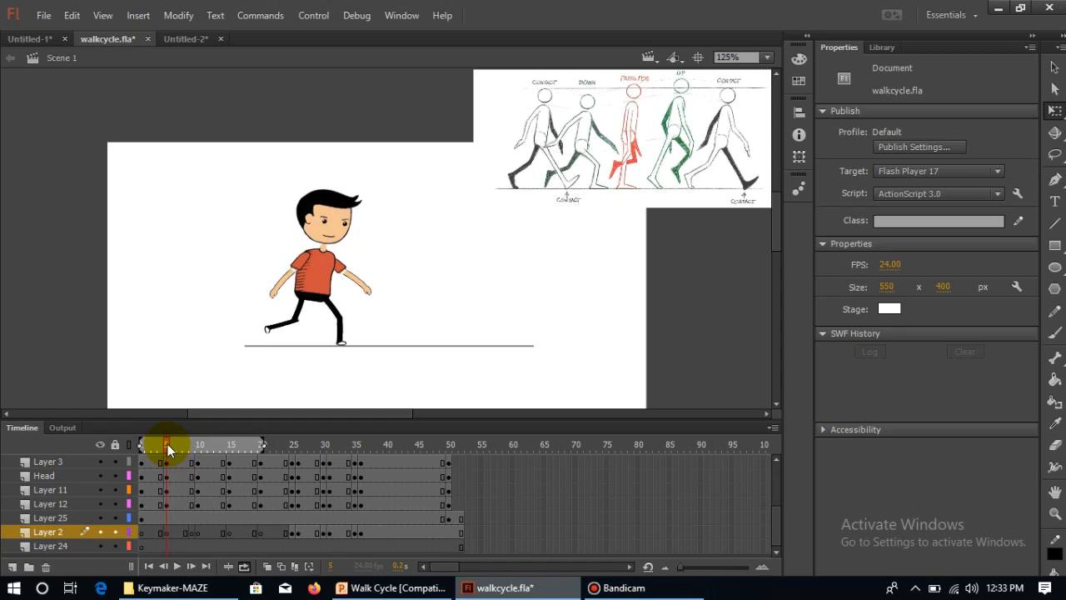
left_click_drag(168, 449, 206, 447)
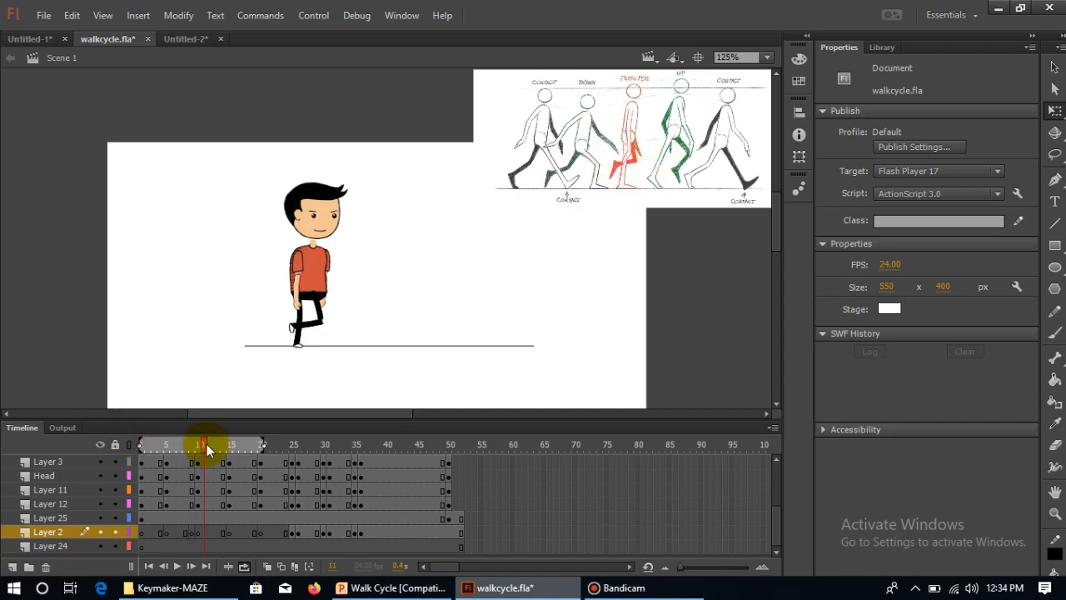
left_click_drag(207, 444, 230, 450)
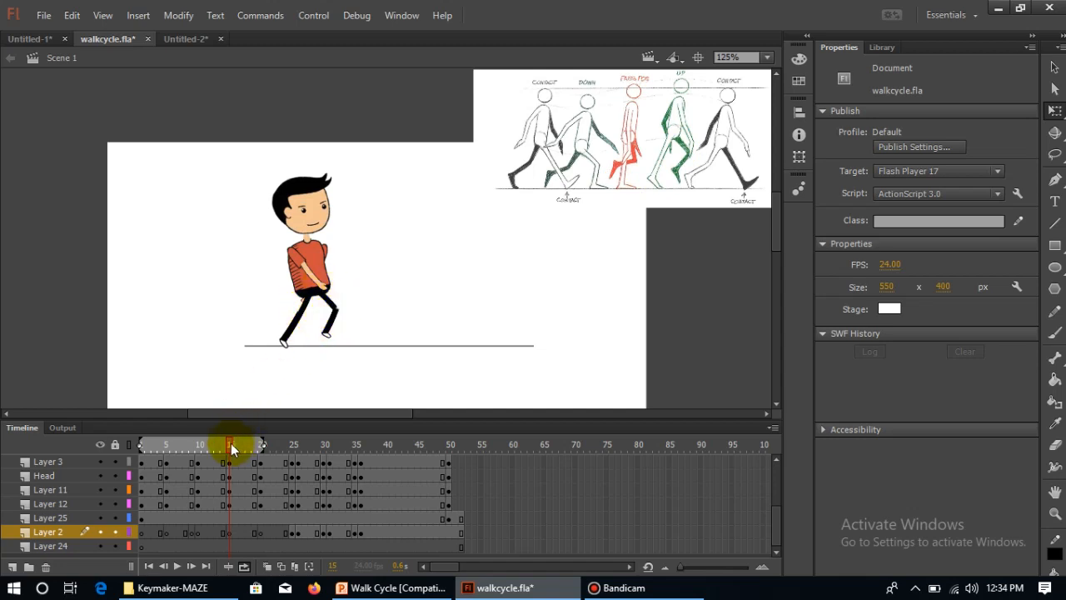
left_click_drag(232, 450, 166, 433)
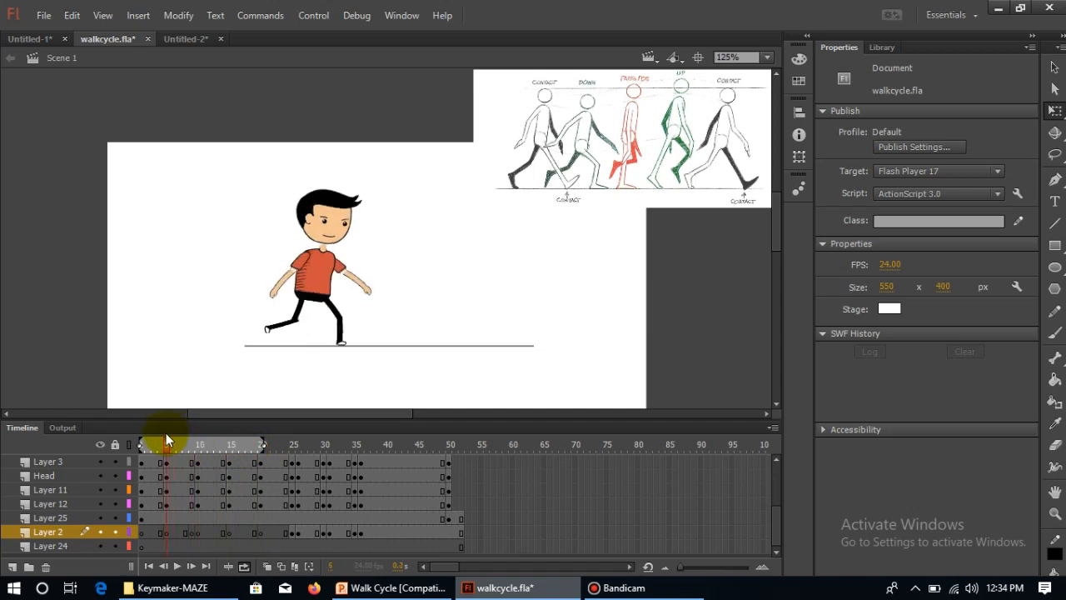
mouse_move(166, 433)
left_mouse_down()
mouse_move(326, 445)
mouse_move(161, 441)
left_mouse_up()
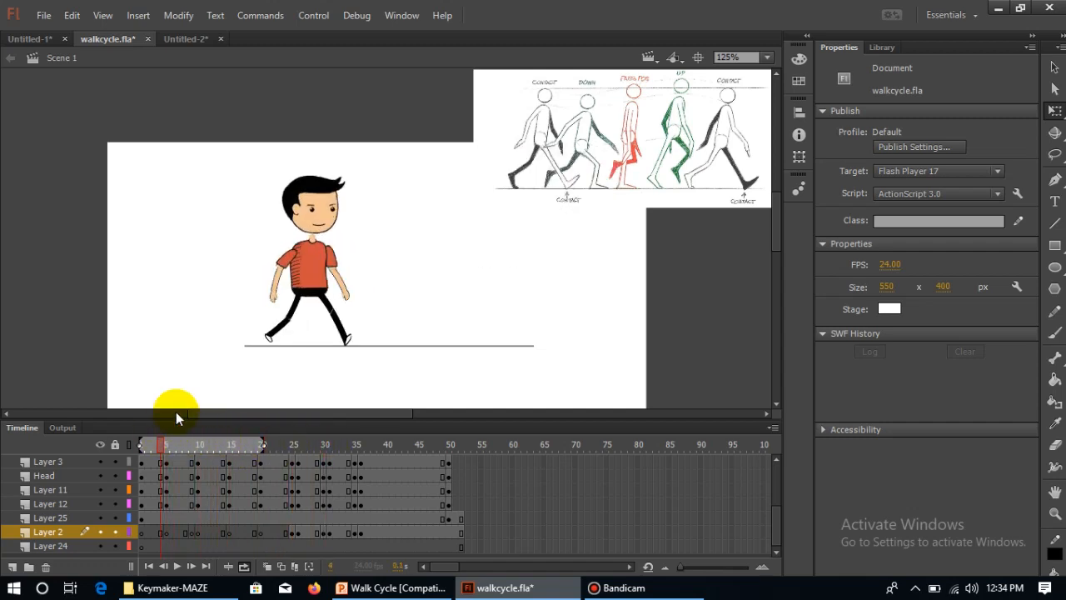
left_click(176, 39)
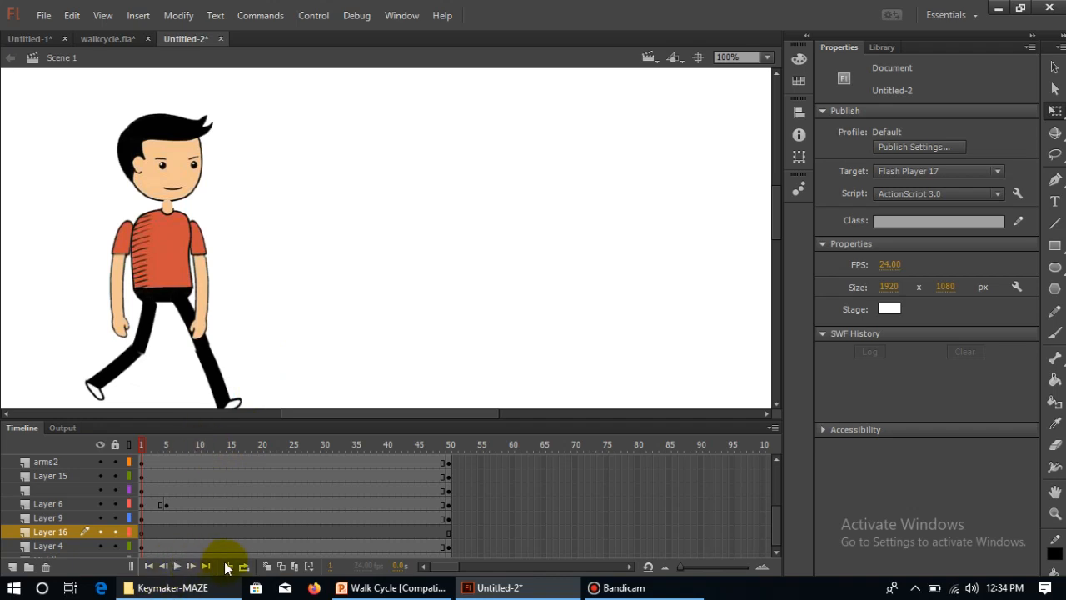
left_click(102, 40)
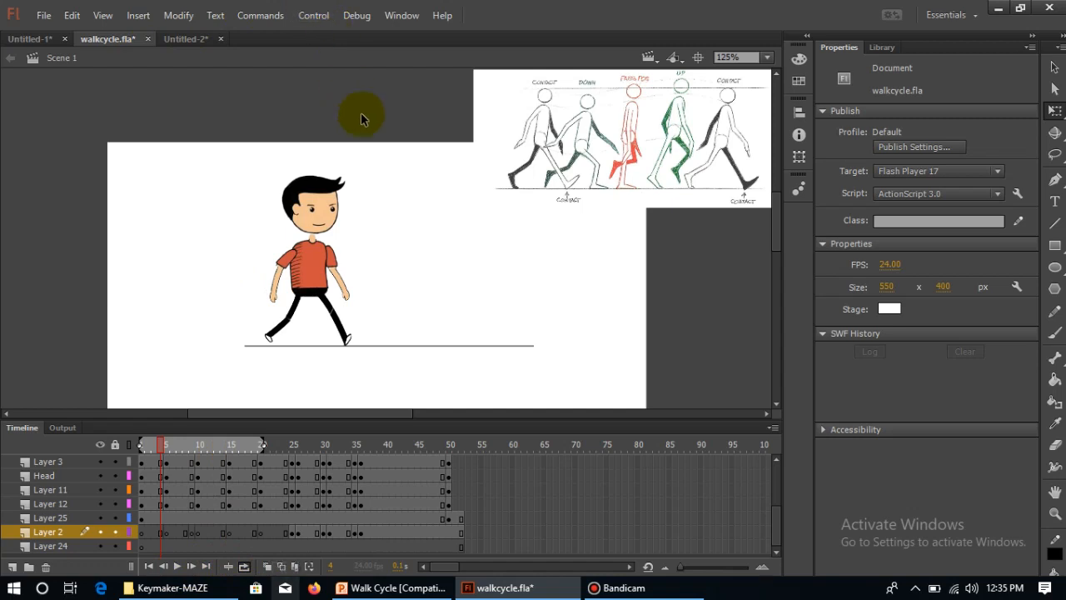
Review the file formats offered for exporting walkcycle as a movie, including SWF Movie, and close the export dialog without saving
left_click(42, 16)
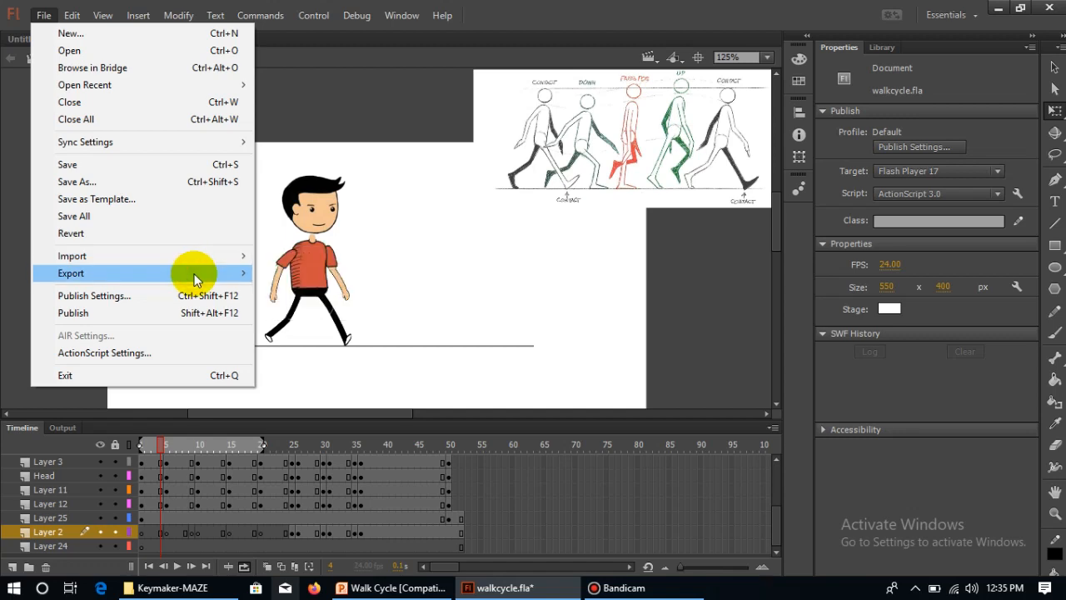
left_click(198, 279)
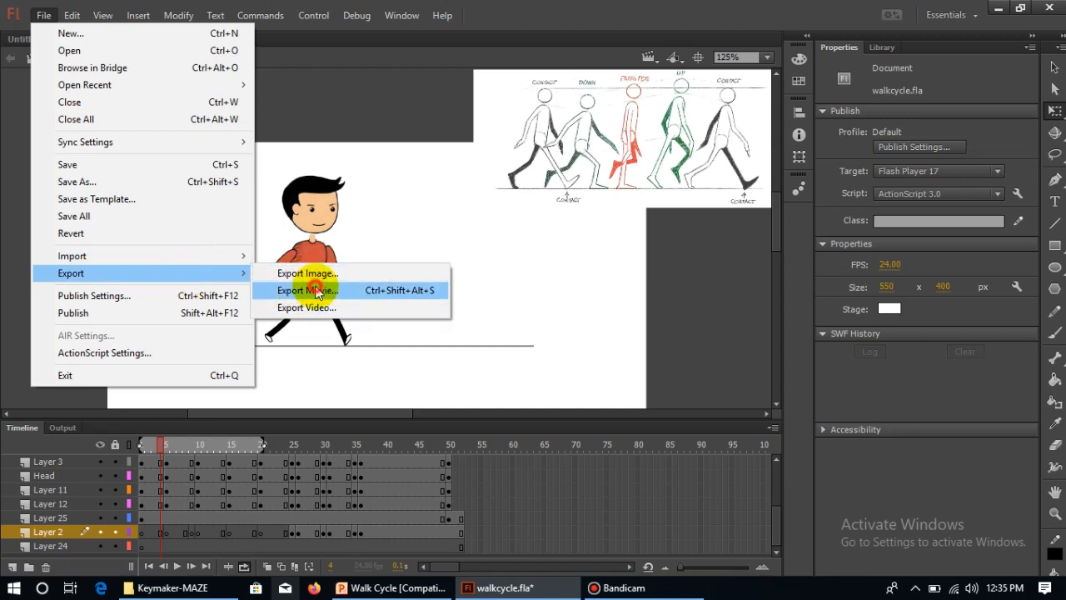
left_click(317, 290)
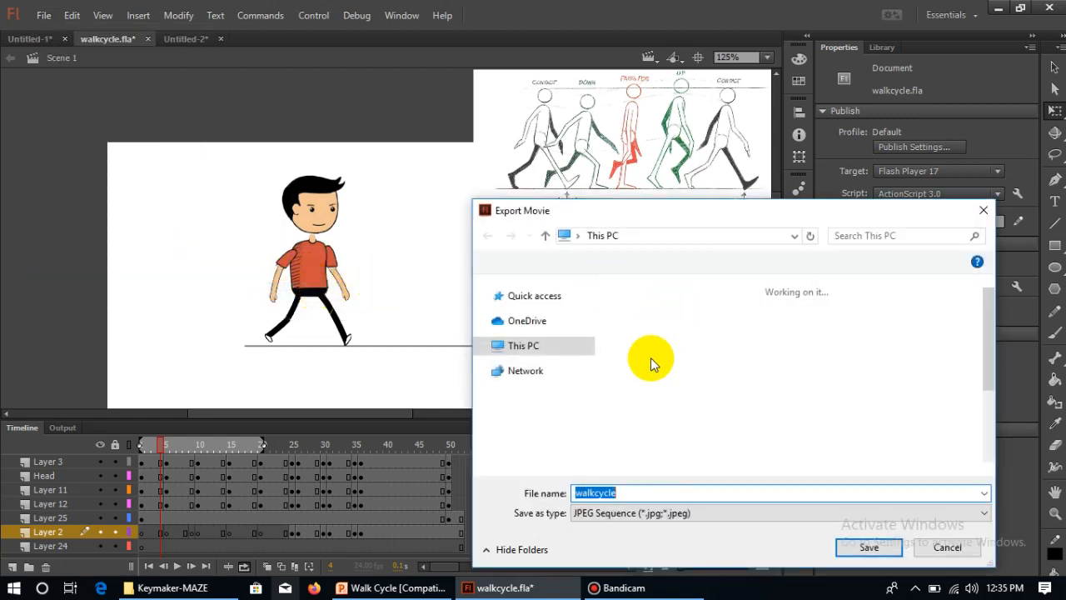
left_click(629, 516)
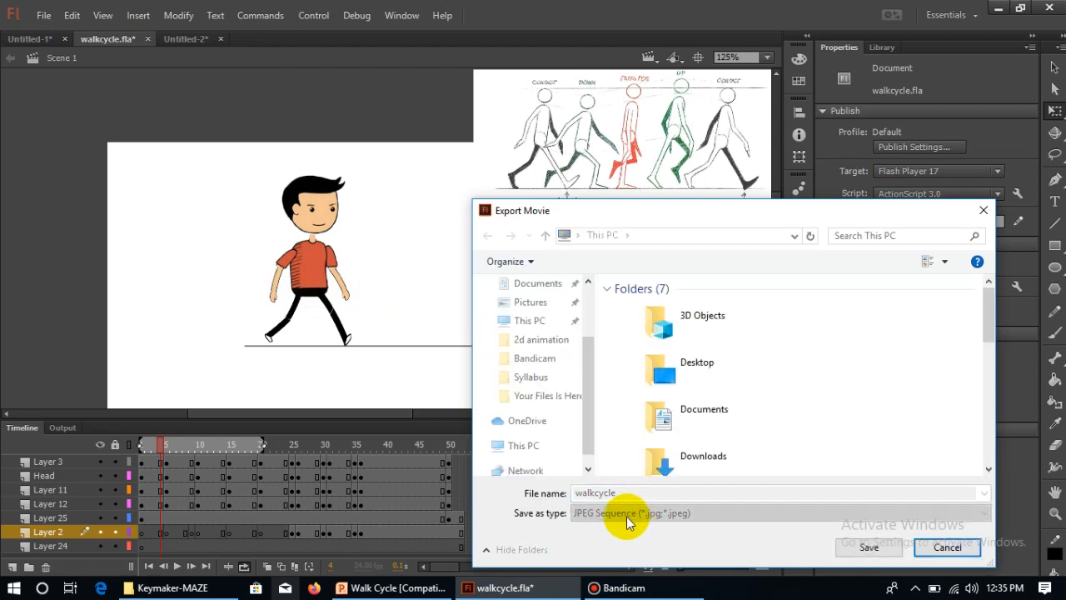
left_click(626, 516)
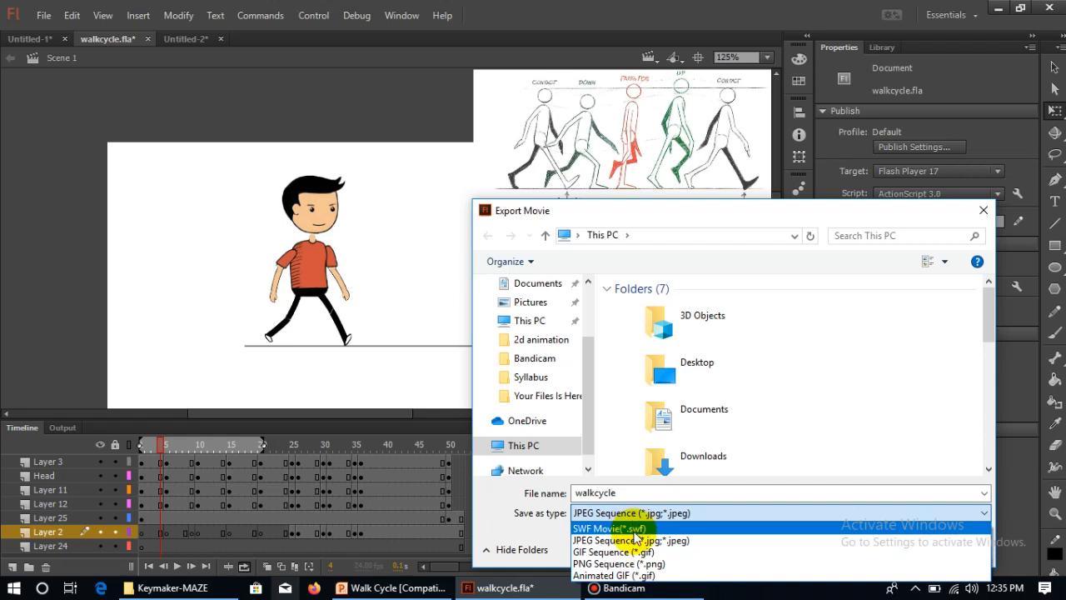
left_click(984, 213)
left_click(983, 210)
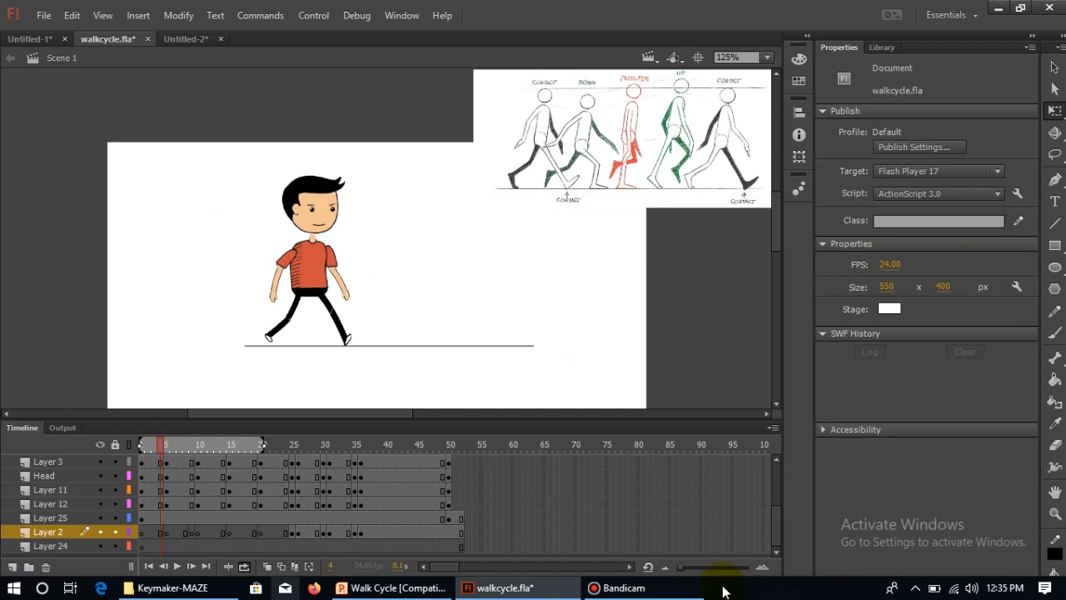
left_click(620, 587)
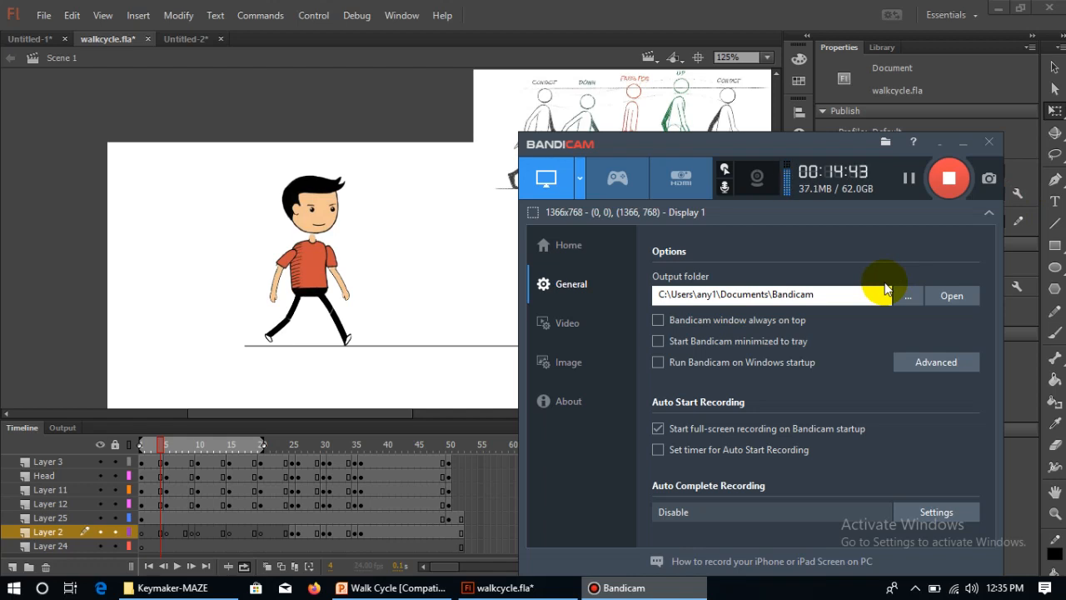
left_click(962, 147)
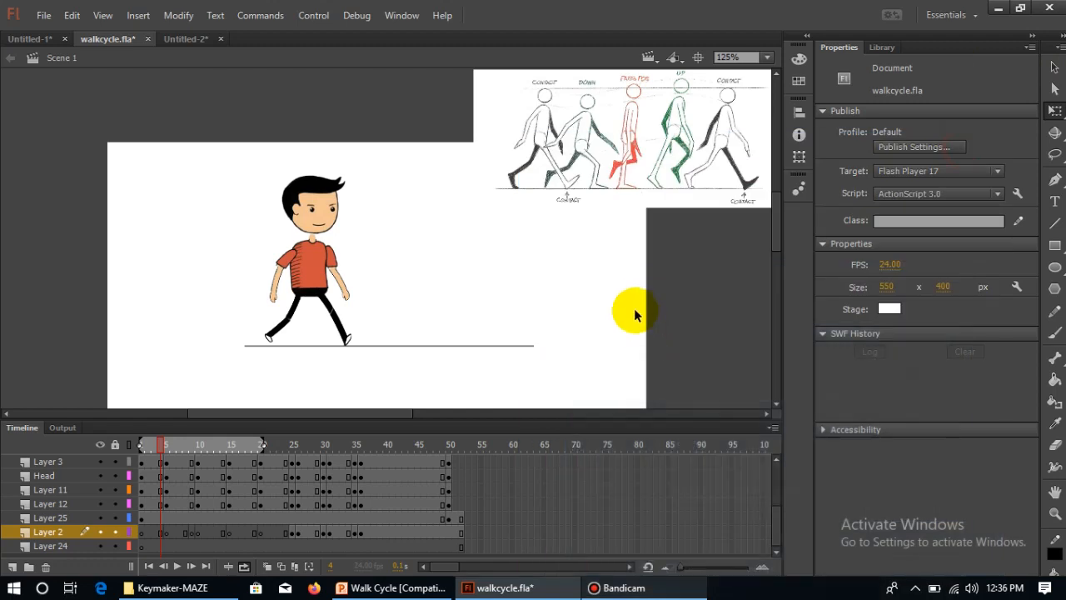